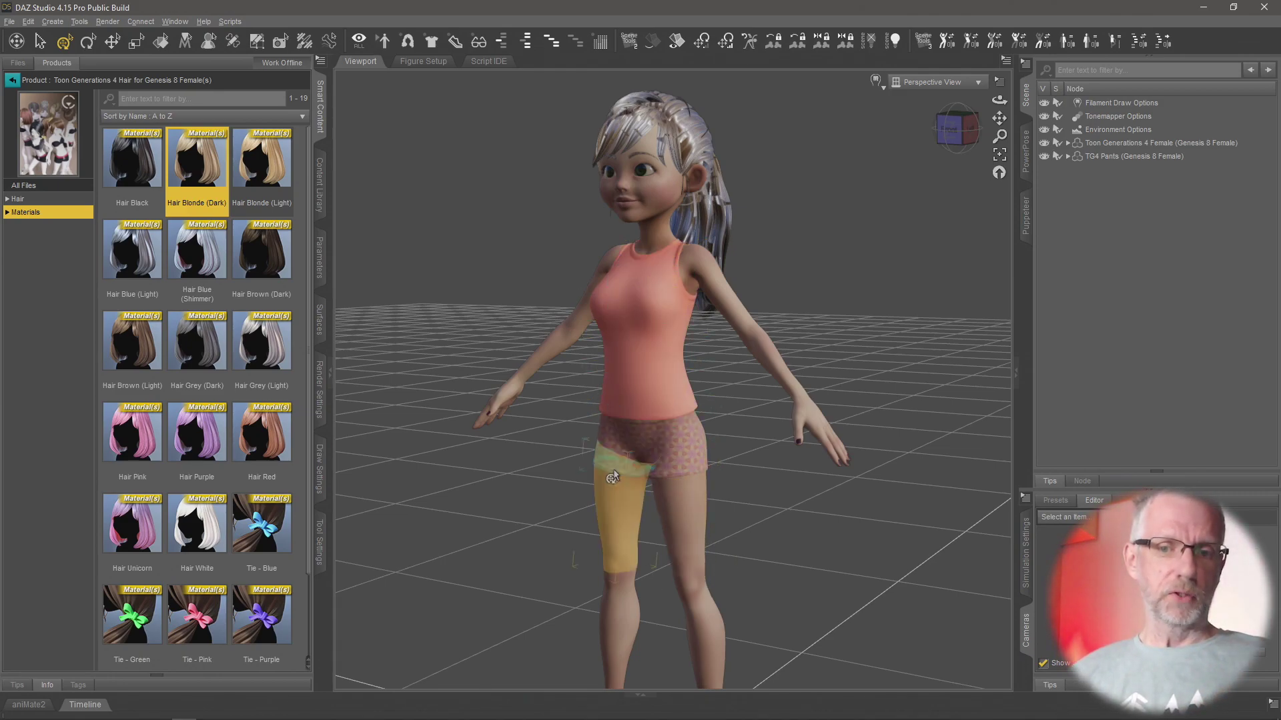
# Step: Examine how the character's body parts and head are highlighted in the viewport
pyautogui.scroll(5, 658, 330)
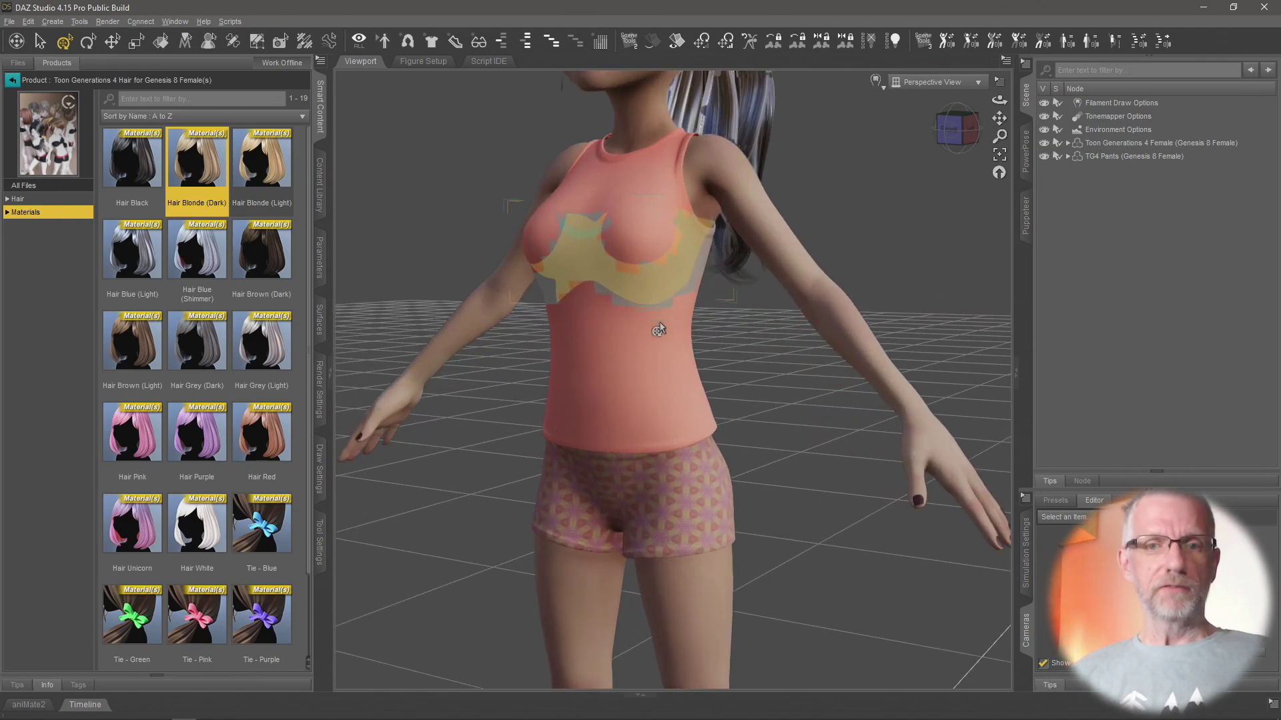
pyautogui.scroll(3, 658, 329)
pyautogui.moveTo(662, 309)
pyautogui.mouseDown(button='middle')
pyautogui.moveTo(657, 327)
pyautogui.moveTo(641, 241)
pyautogui.moveTo(671, 300)
pyautogui.mouseUp(button='middle')
pyautogui.scroll(1, 642, 241)
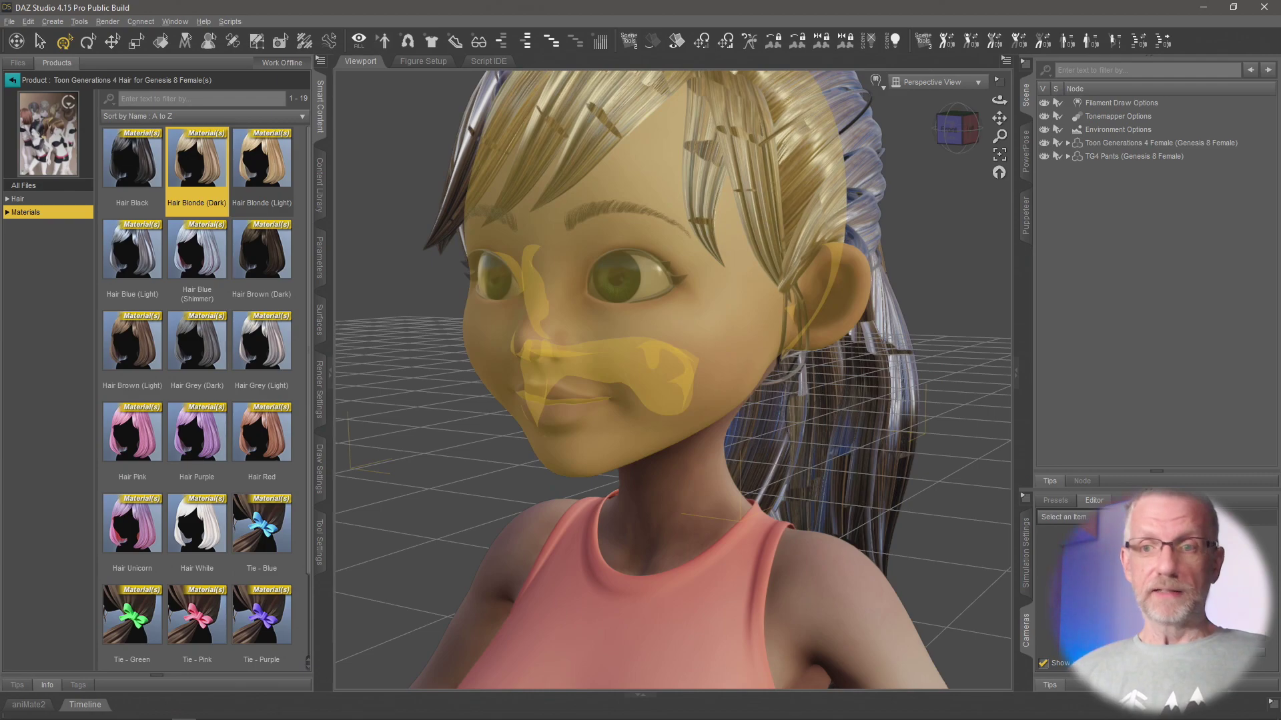
pyautogui.moveTo(617, 287)
pyautogui.mouseDown(button='middle')
pyautogui.moveTo(674, 327)
pyautogui.moveTo(633, 301)
pyautogui.mouseUp(button='middle')
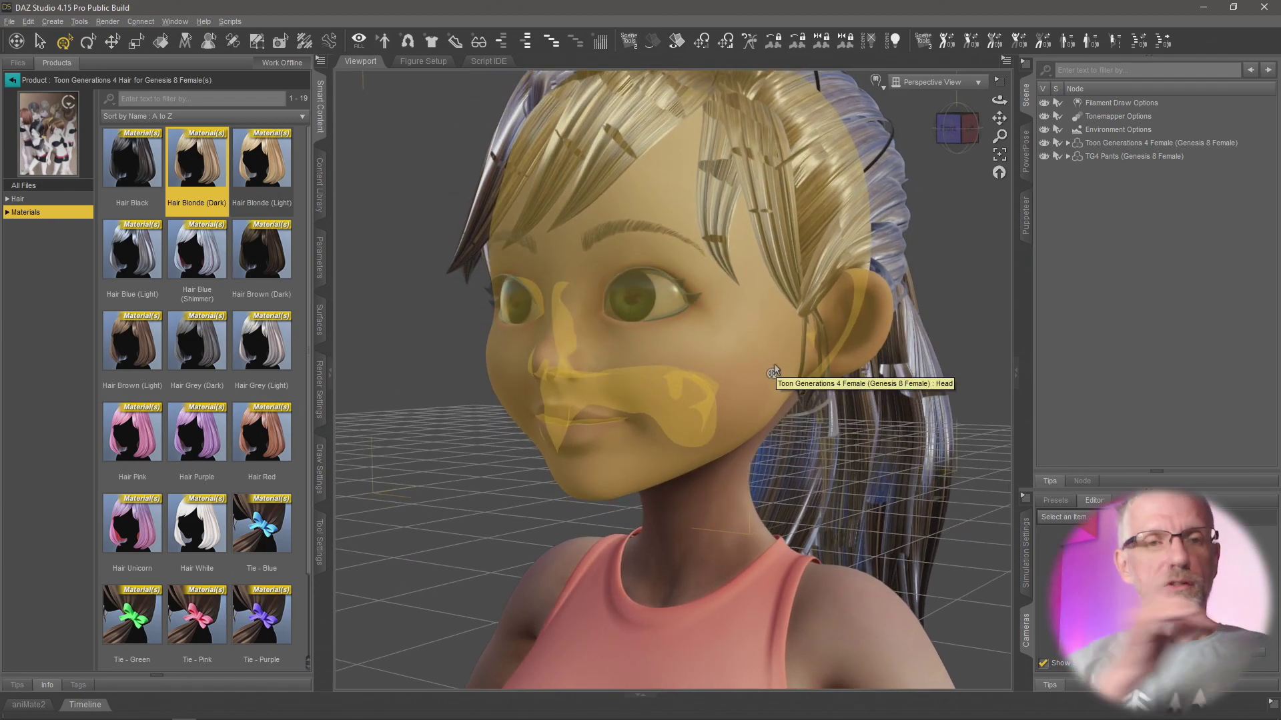
# Step: Switch to the browser, look through the open YouTube channel's uploads including the DAZ Studio Genesis 8.1 review, and return to DAZ Studio
pyautogui.hotkey('alt', 'Tab')
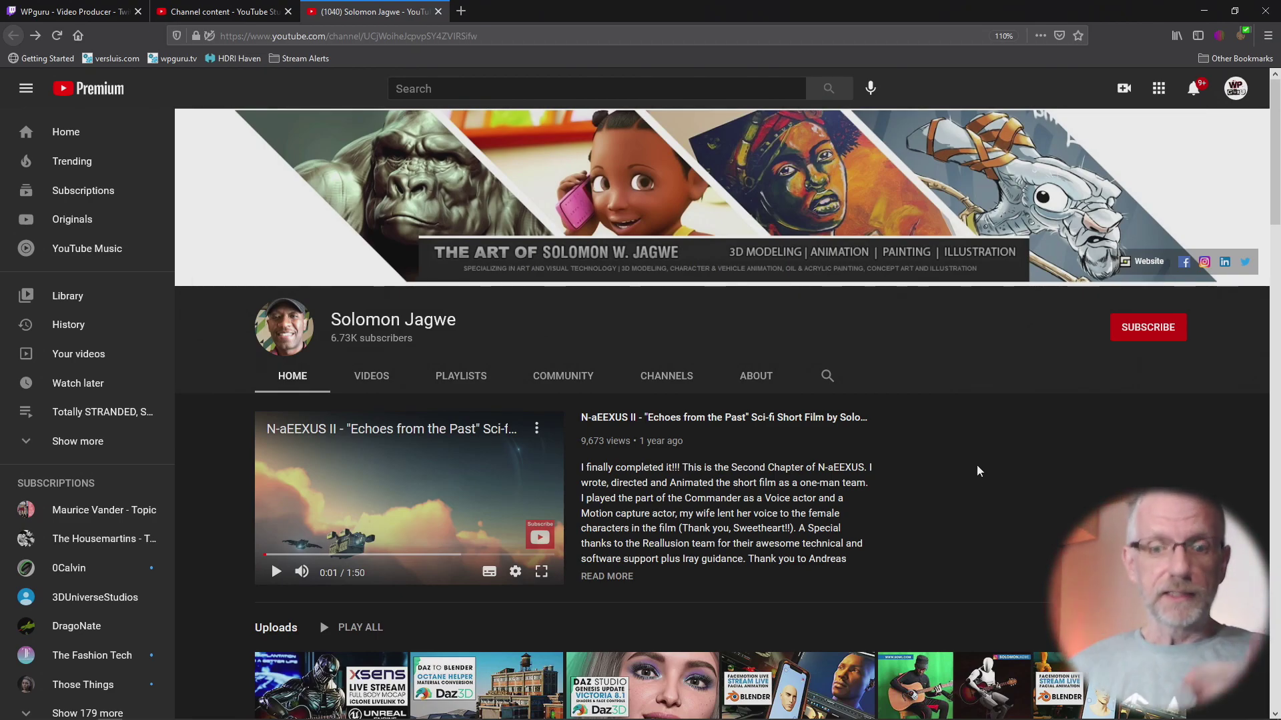
pyautogui.scroll(-5, 978, 471)
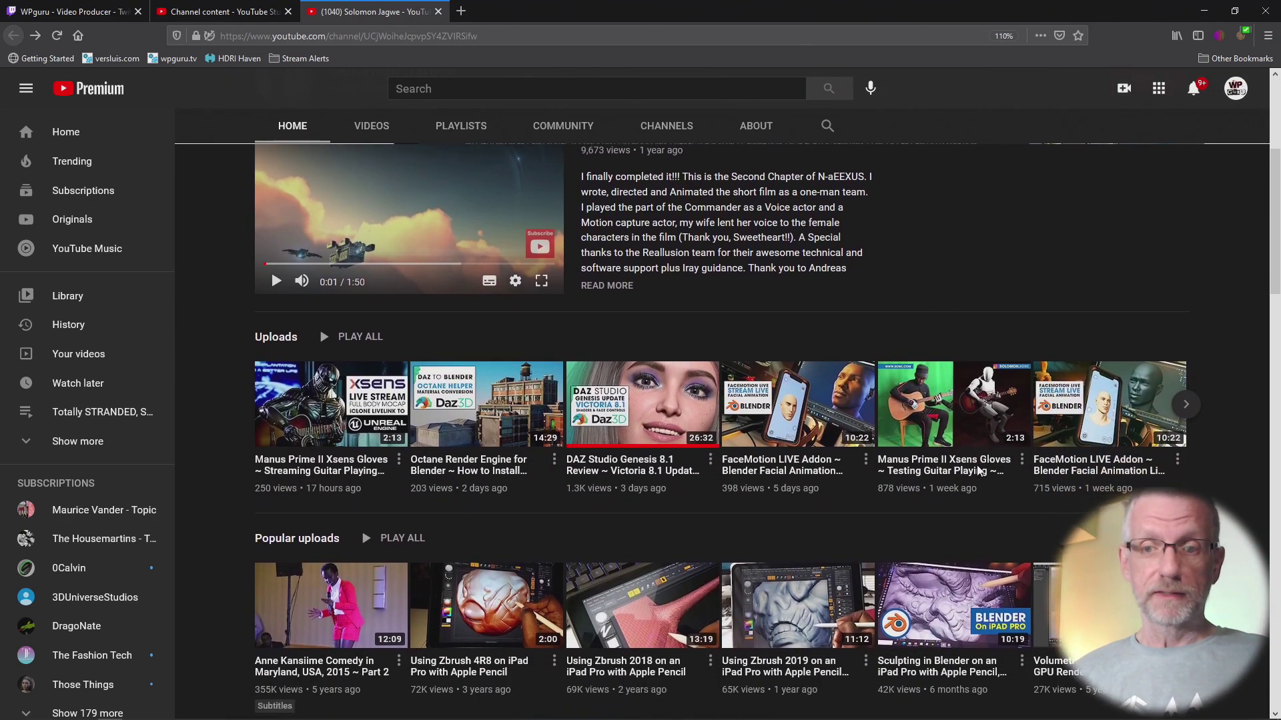
pyautogui.scroll(-1, 915, 455)
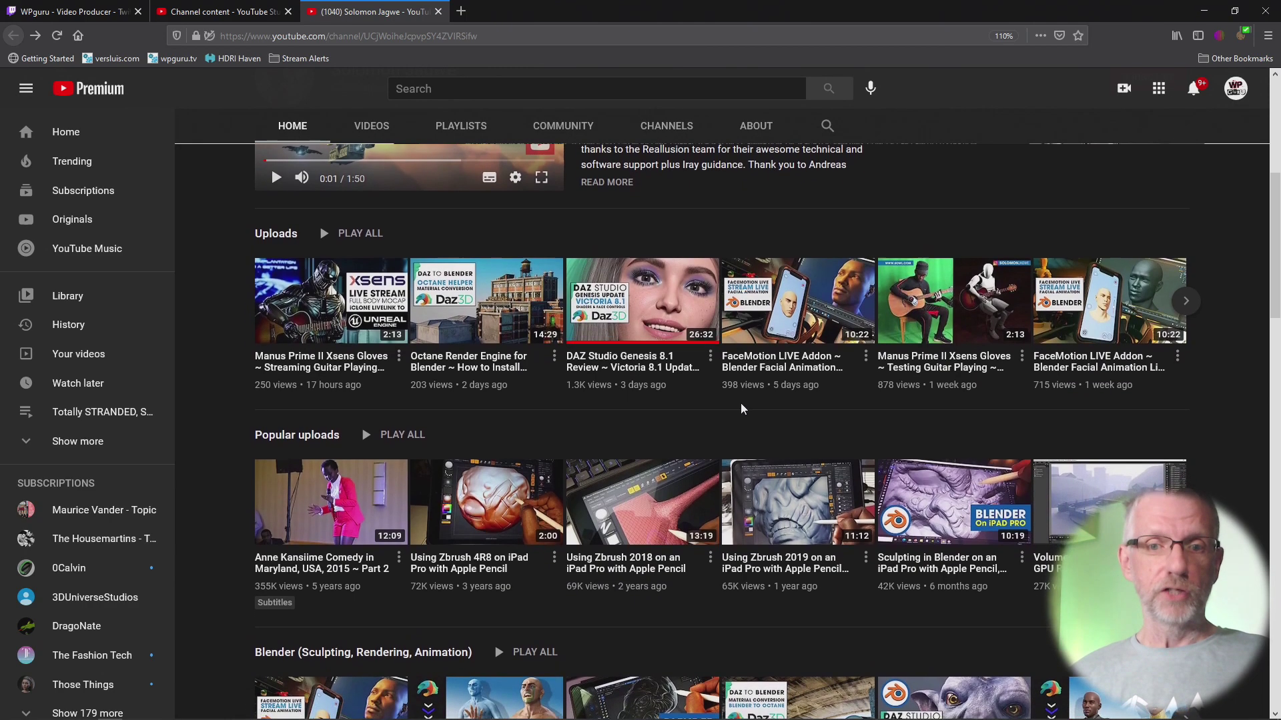
pyautogui.moveTo(642, 310)
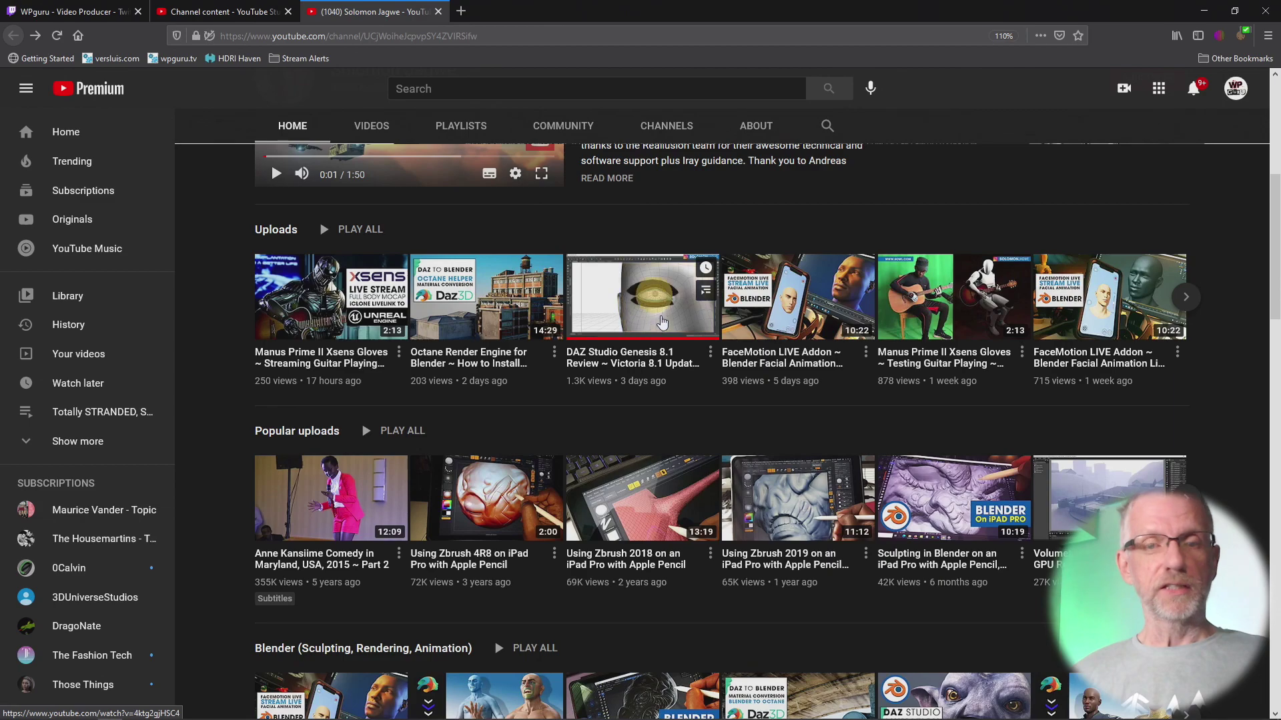
pyautogui.scroll(5, 664, 323)
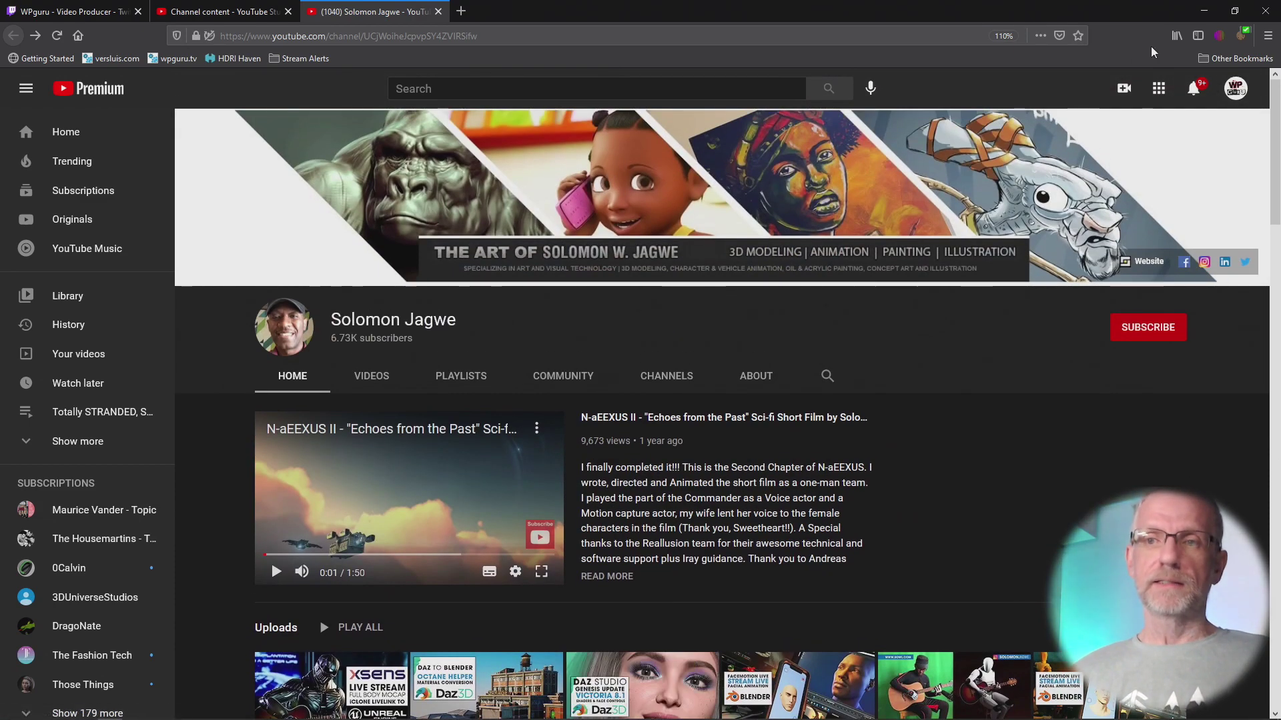
pyautogui.click(1204, 7)
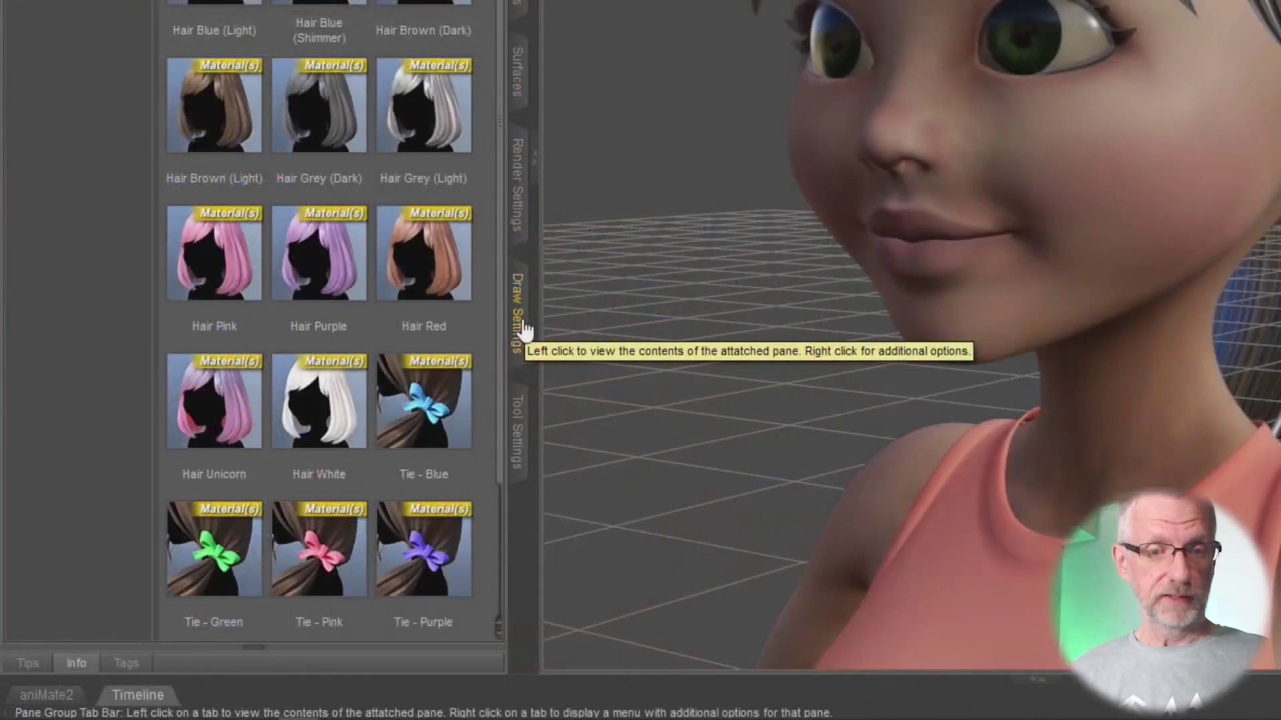
# Step: Show the Draw Settings pane and locate its entry in the list of available panes
pyautogui.click(322, 478)
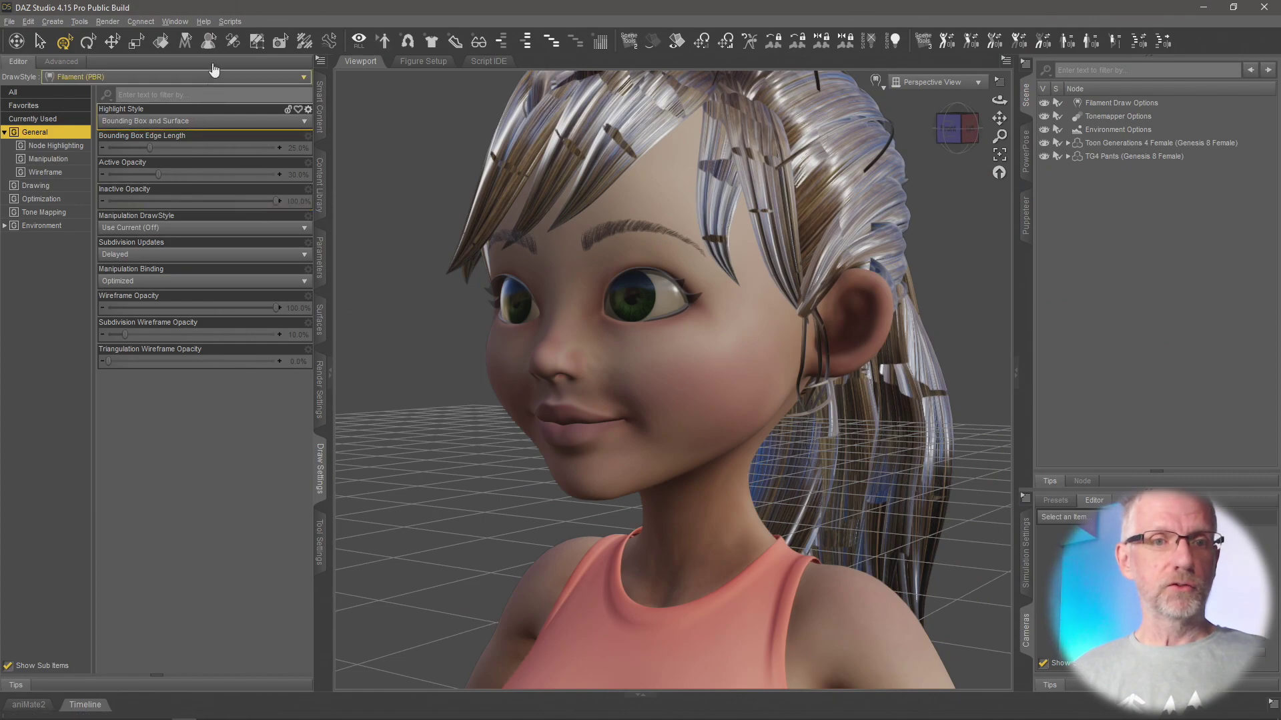
pyautogui.click(180, 25)
pyautogui.moveTo(218, 39)
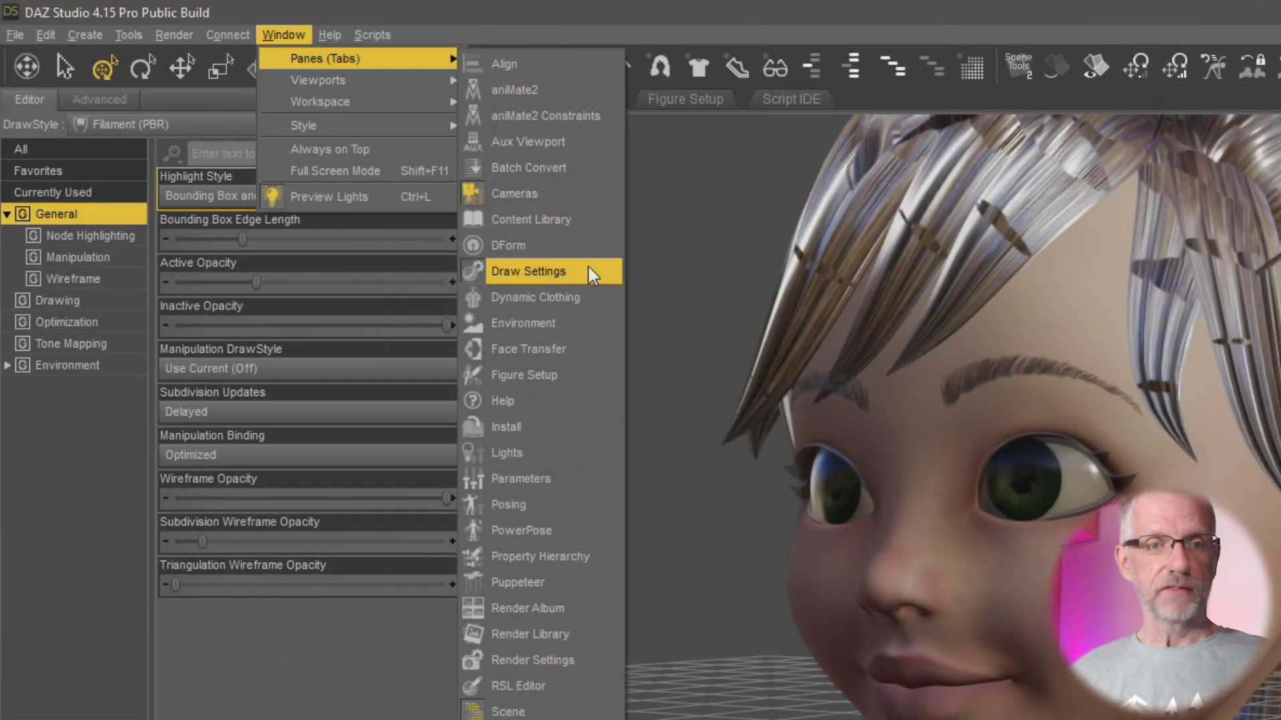
pyautogui.click(320, 703)
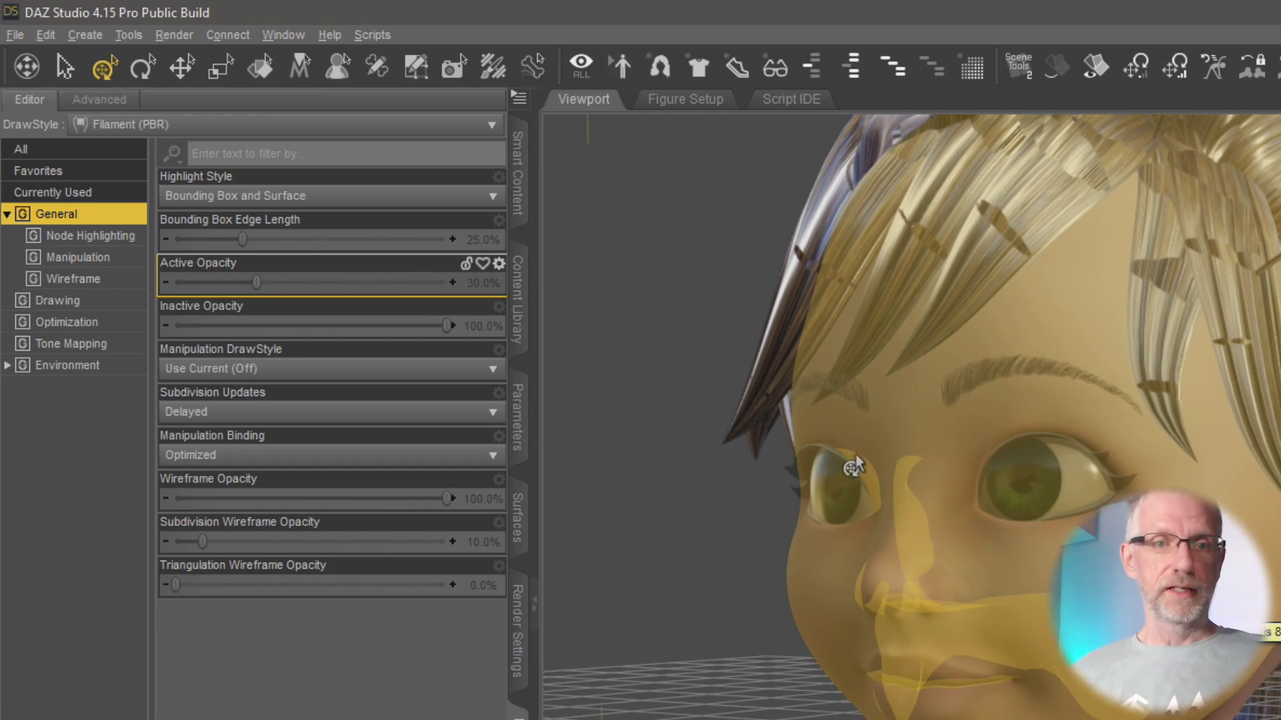
# Step: Set the Highlight Style to Bounding Box Only and check the highlighting on the character's head, torso and arm
pyautogui.click(412, 197)
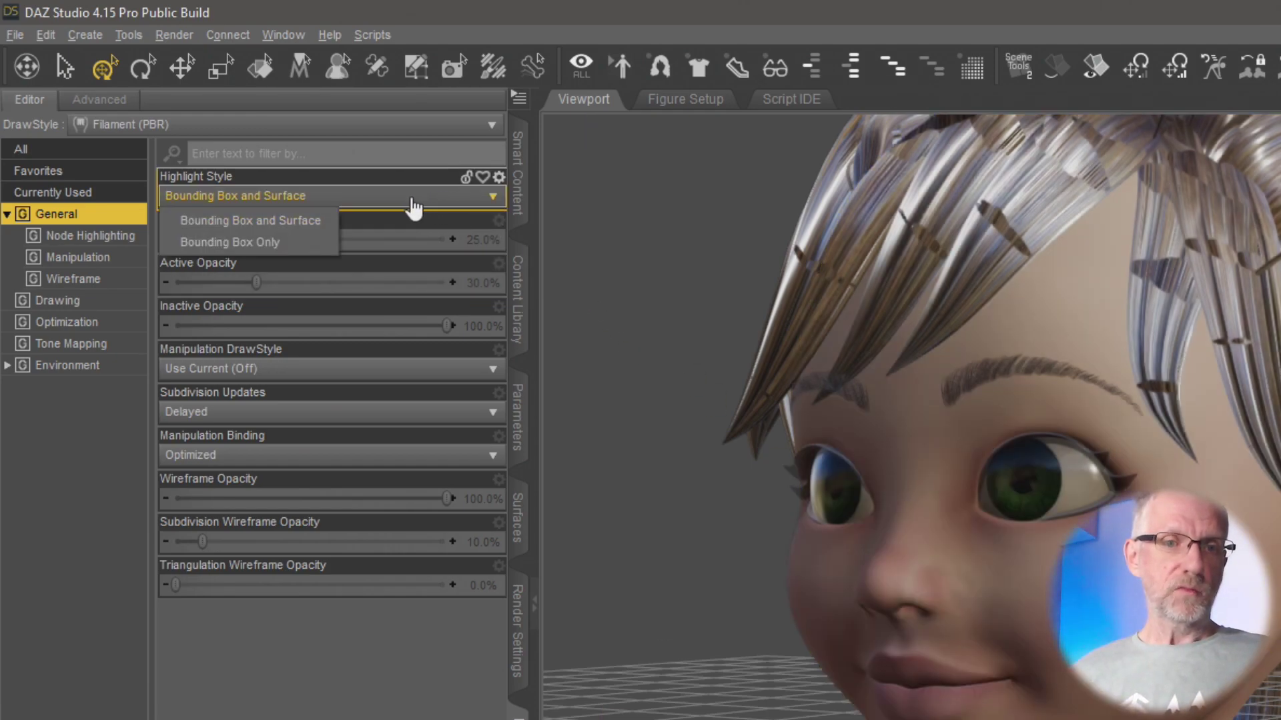
pyautogui.click(298, 243)
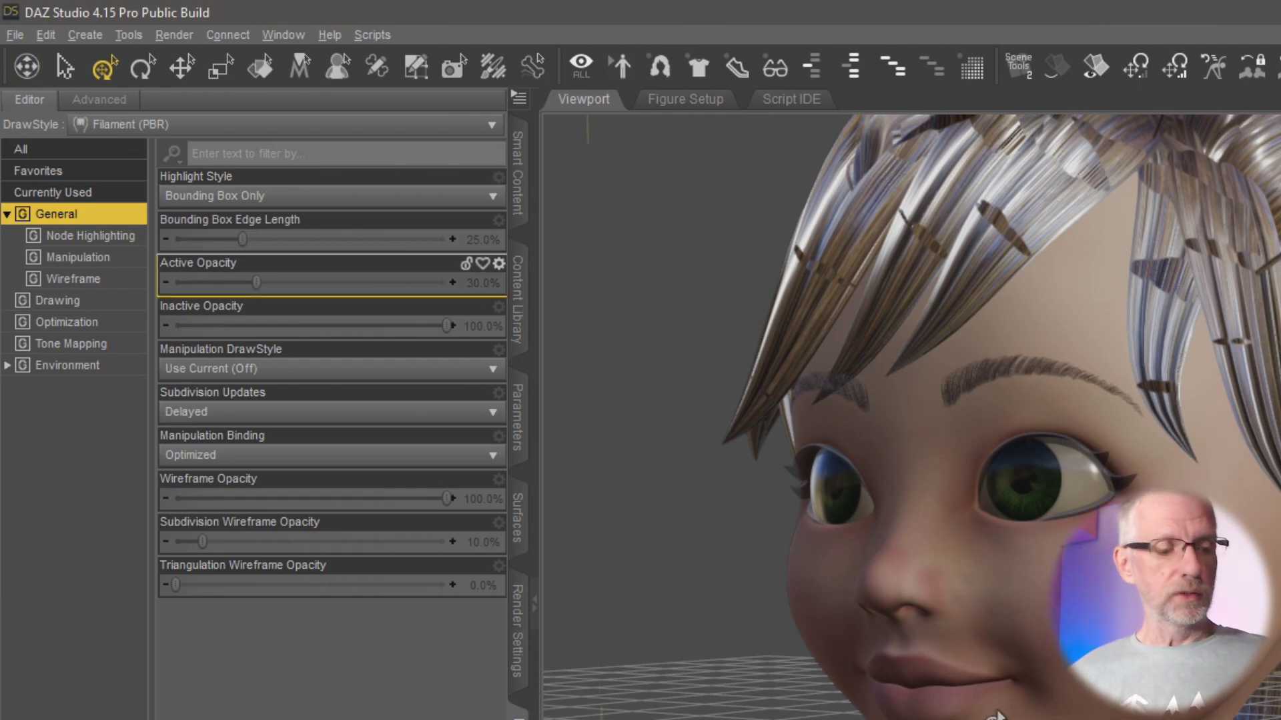
pyautogui.scroll(-3, 994, 717)
pyautogui.scroll(3, 993, 717)
pyautogui.scroll(-3, 993, 716)
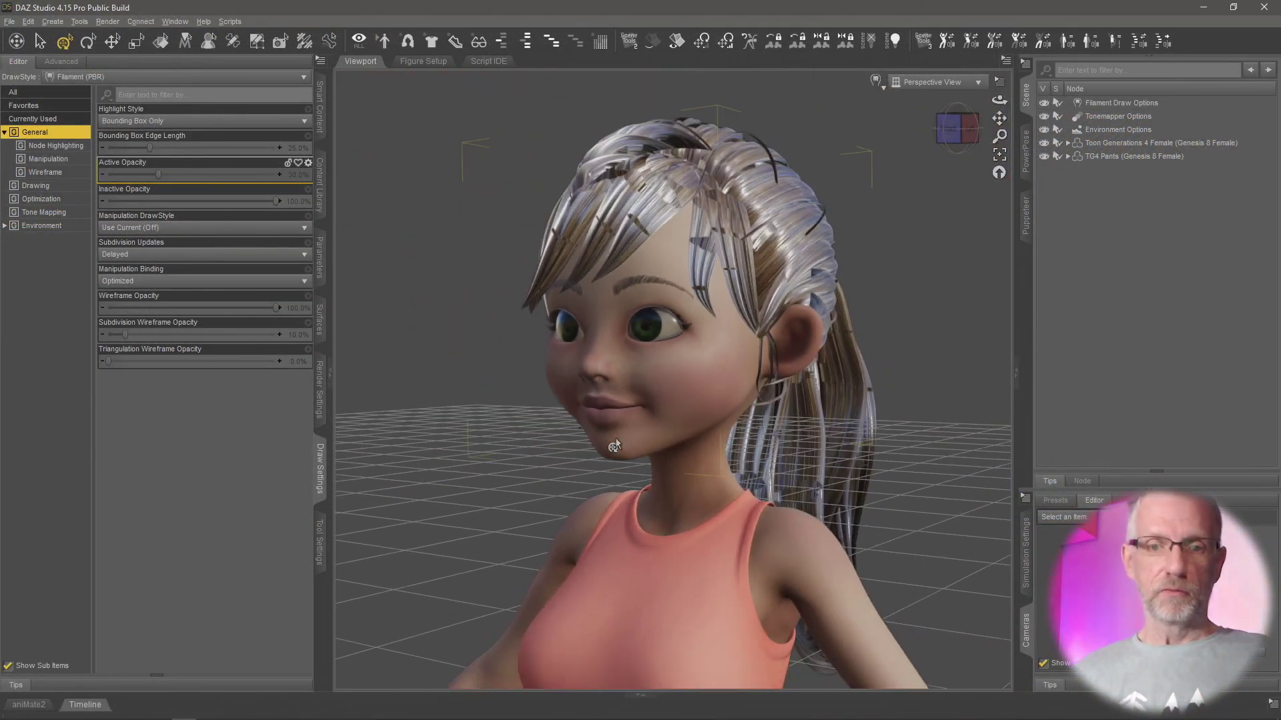
pyautogui.scroll(1, 614, 573)
pyautogui.scroll(-3, 614, 572)
pyautogui.moveTo(614, 572); pyautogui.dragTo(613, 299, button='middle')
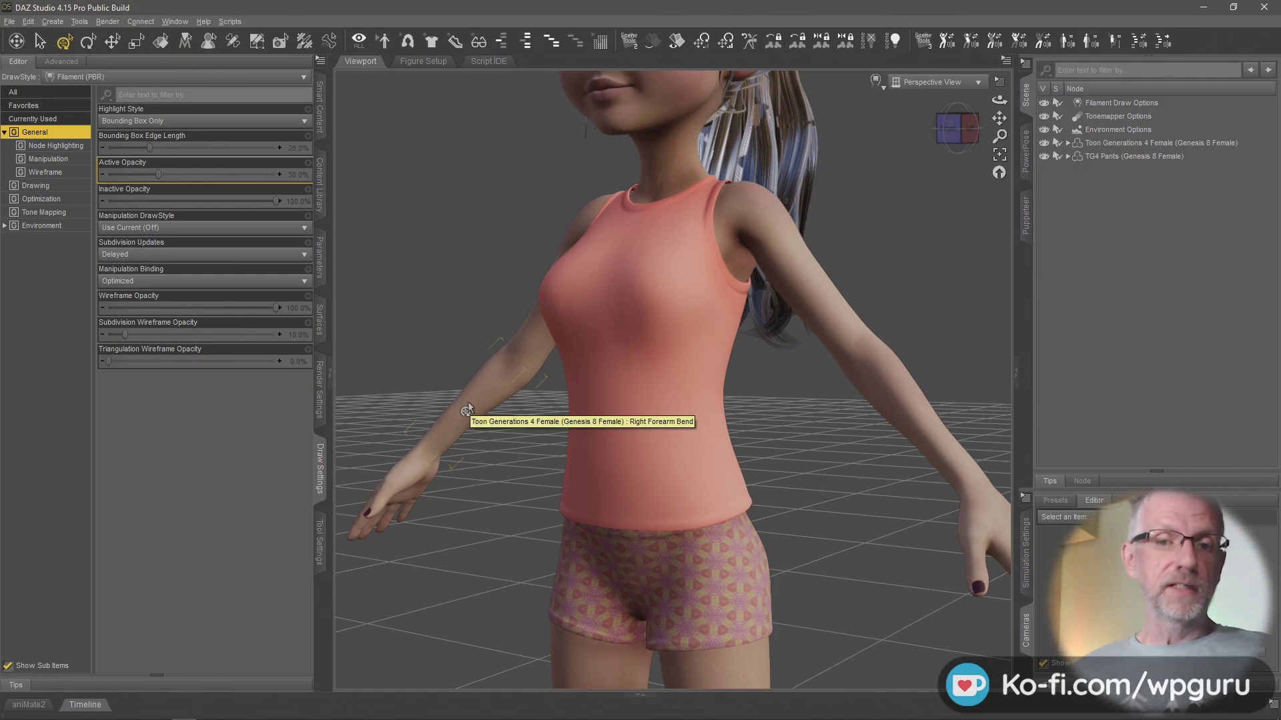
pyautogui.moveTo(467, 401); pyautogui.dragTo(472, 562, button='middle')
pyautogui.moveTo(502, 345); pyautogui.dragTo(502, 352, button='middle')
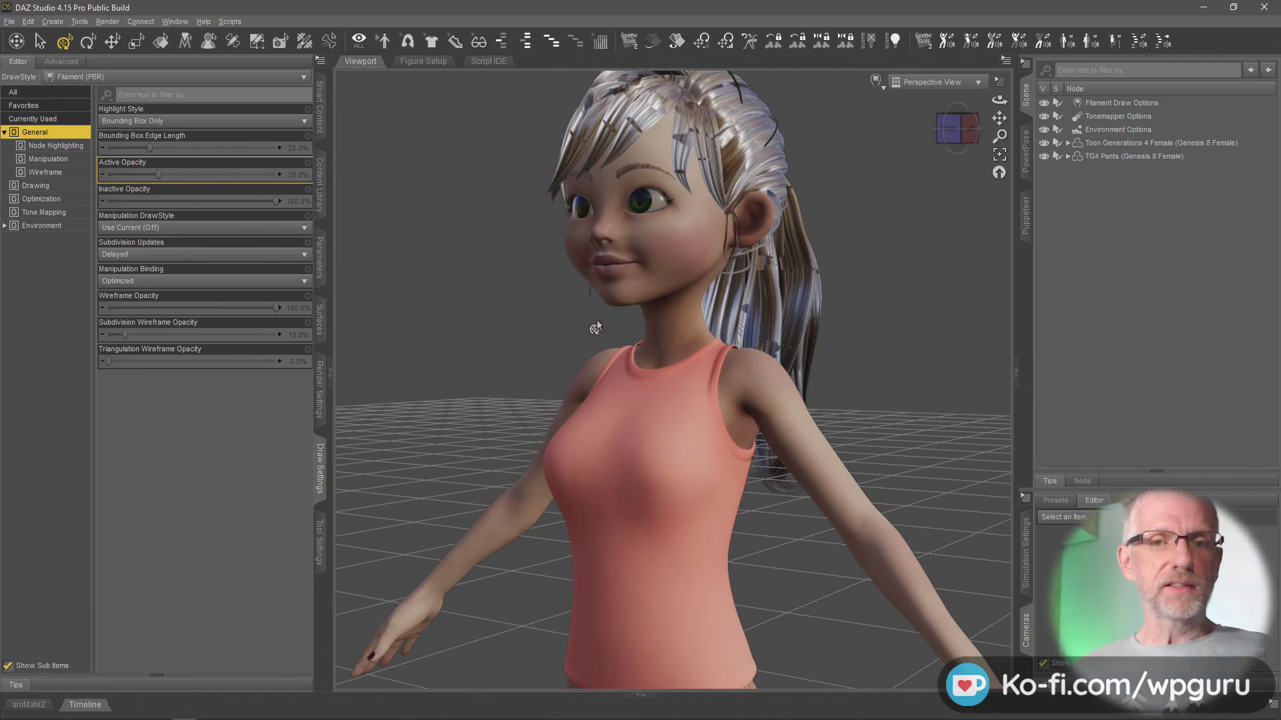
pyautogui.moveTo(646, 303); pyautogui.dragTo(594, 326, button='middle')
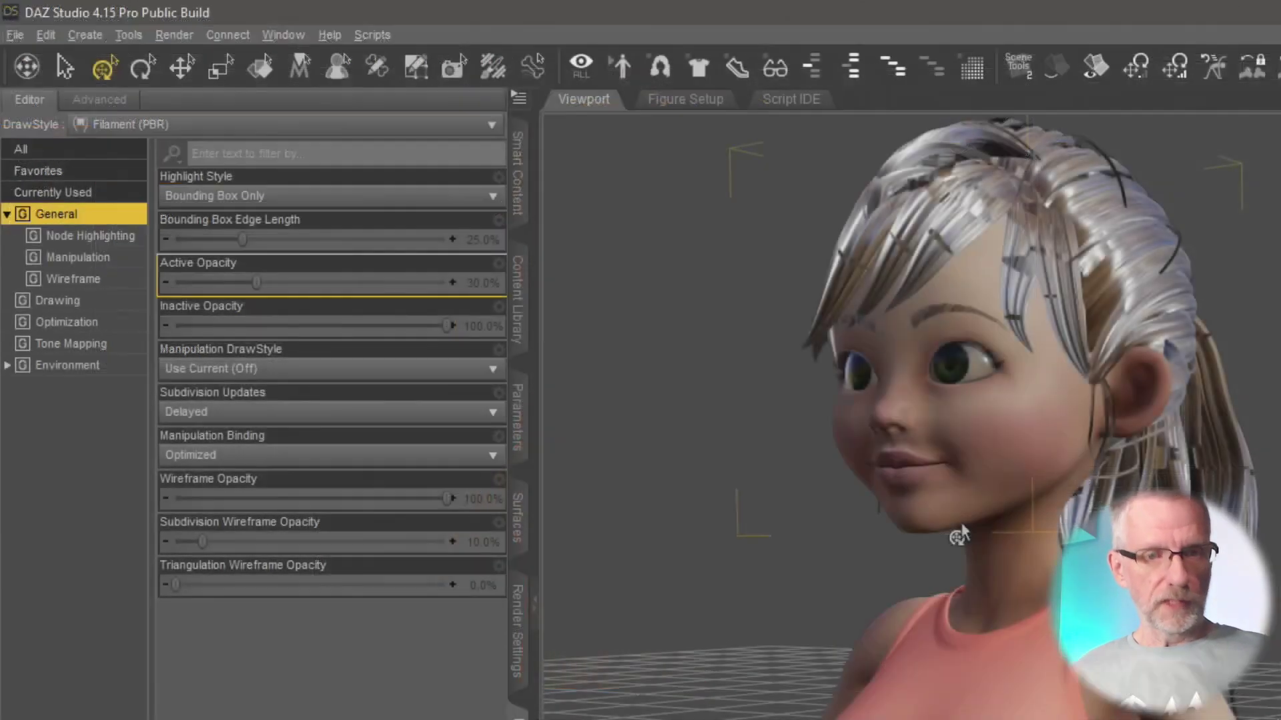
# Step: Set the Highlight Style back to Bounding Box and Surface and check the overlay on the head and neck
pyautogui.click(386, 198)
pyautogui.click(313, 219)
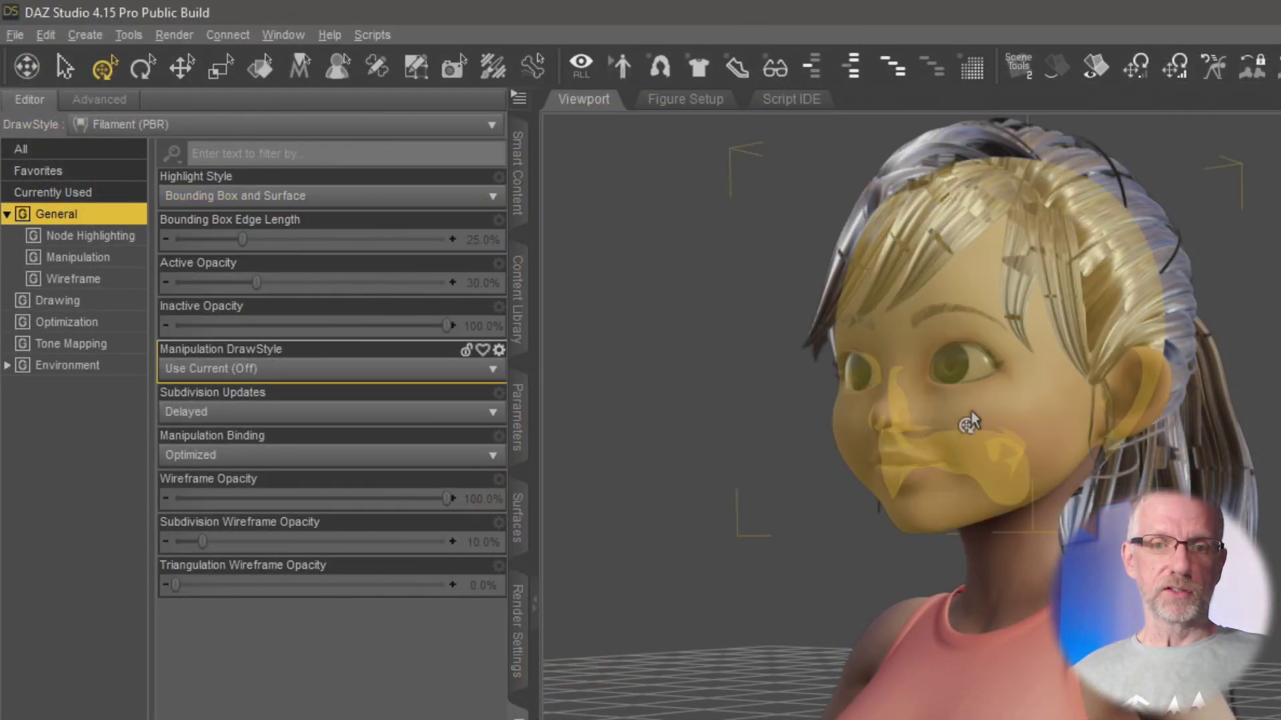
pyautogui.scroll(6, 952, 486)
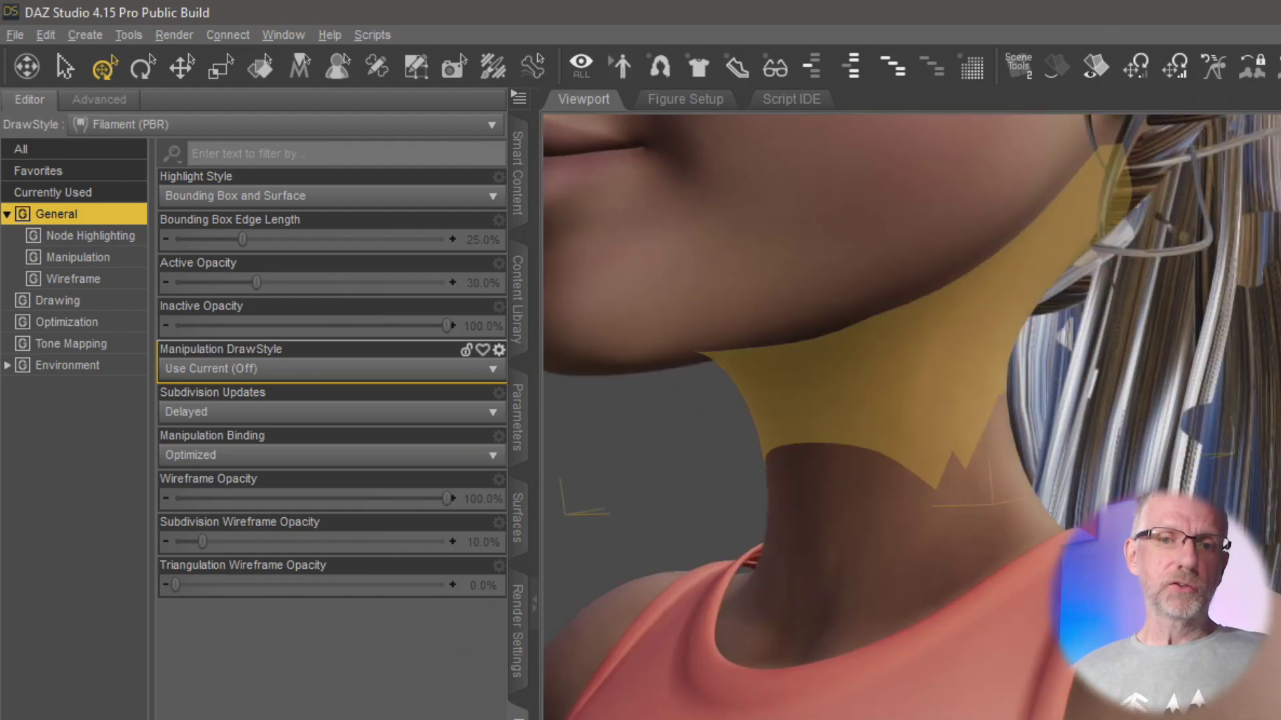
pyautogui.moveTo(953, 486); pyautogui.dragTo(1067, 694, button='middle')
pyautogui.moveTo(846, 343); pyautogui.dragTo(831, 344, button='middle')
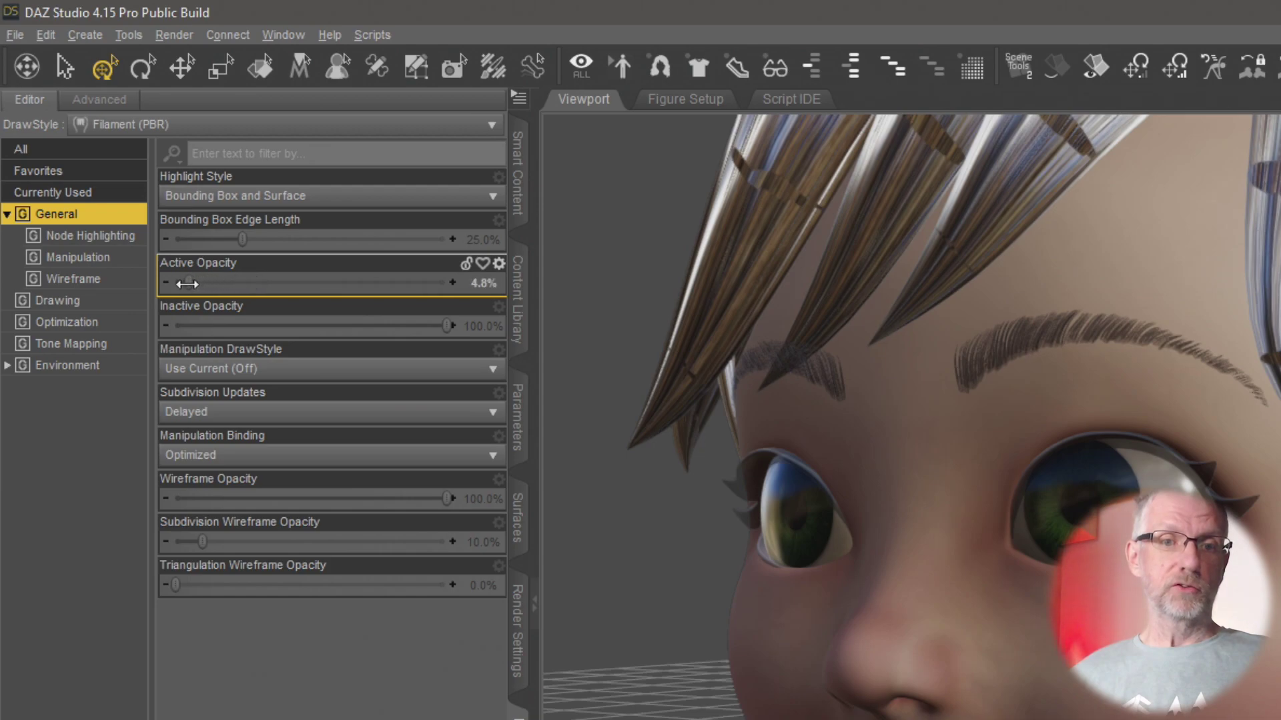
# Step: Try an Active Opacity of about 4.8% for the highlighting and restore it to 30%
pyautogui.moveTo(186, 284); pyautogui.dragTo(186, 283)
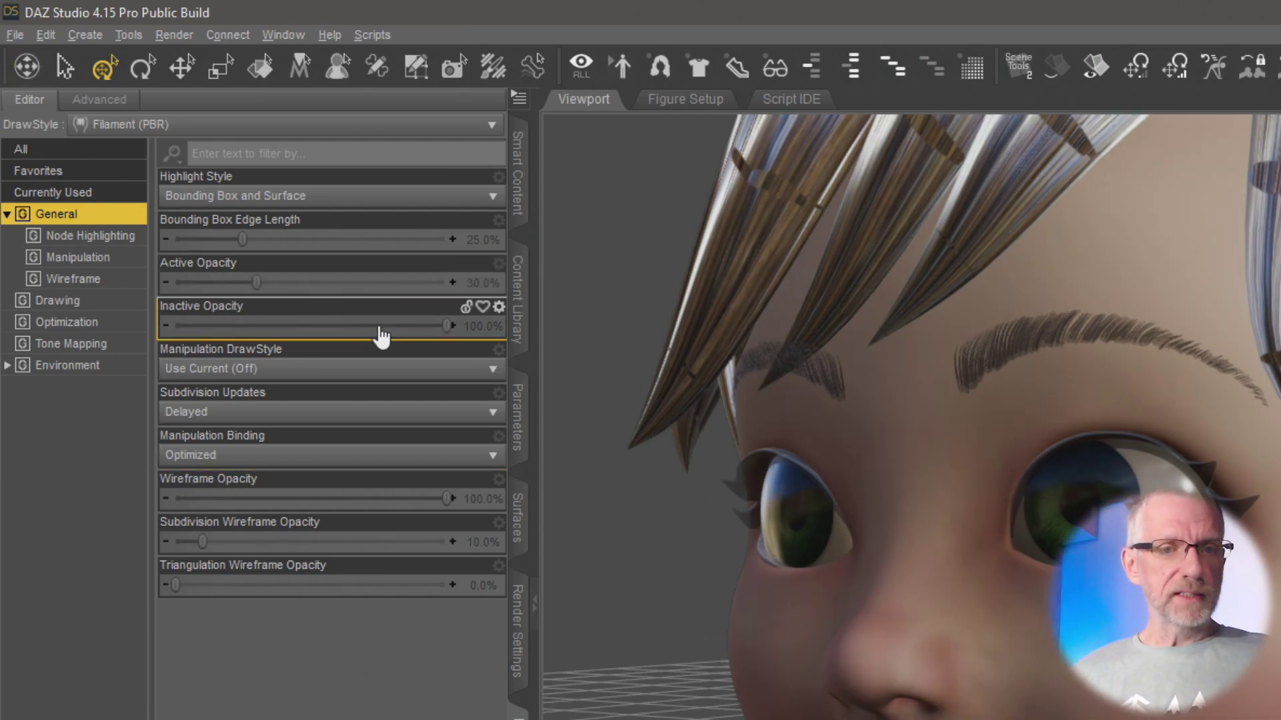
pyautogui.moveTo(383, 337)
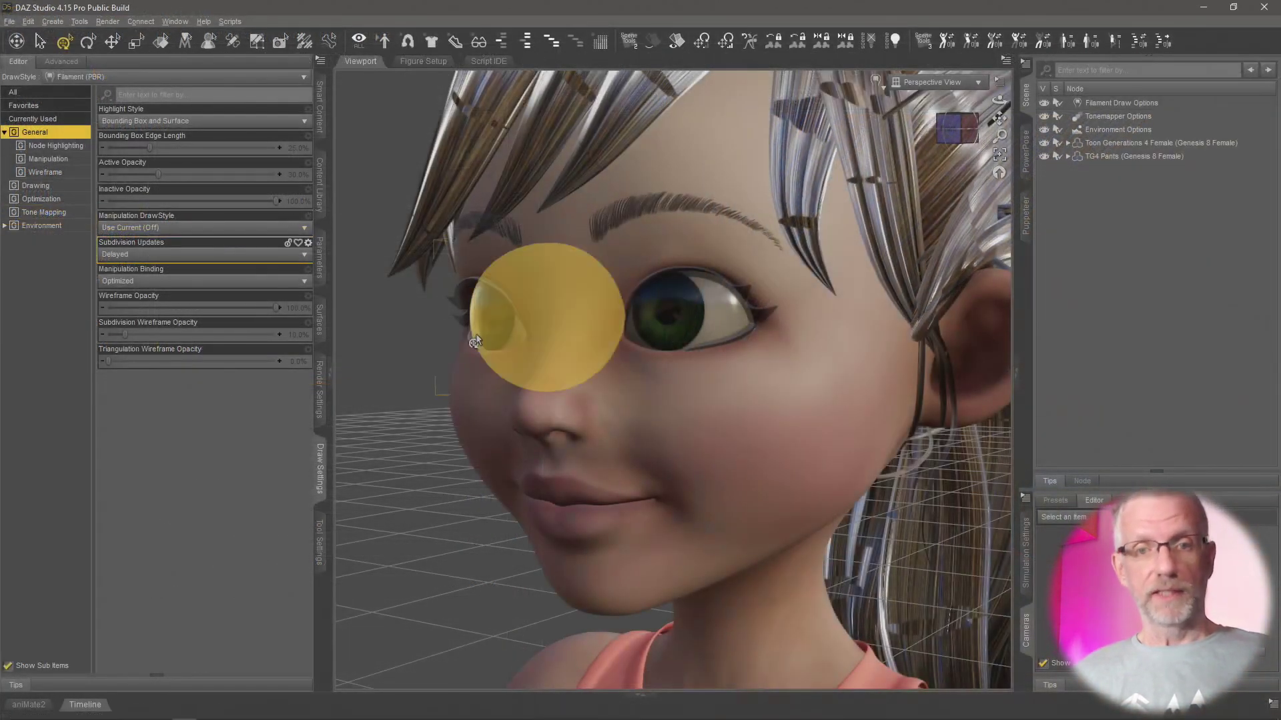
# Step: Switch the Highlight Style to Bounding Box Only and inspect the character from a changed angle
pyautogui.scroll(-5, 475, 334)
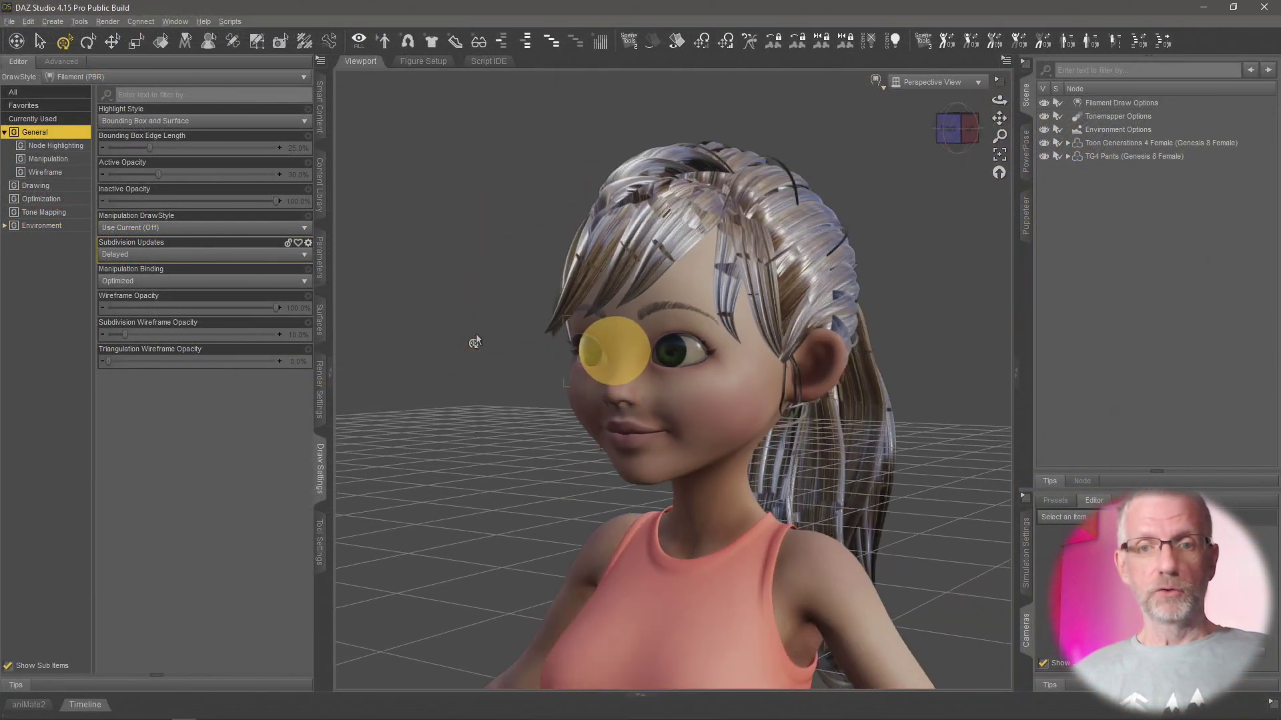
pyautogui.moveTo(486, 440); pyautogui.dragTo(493, 322, button='middle')
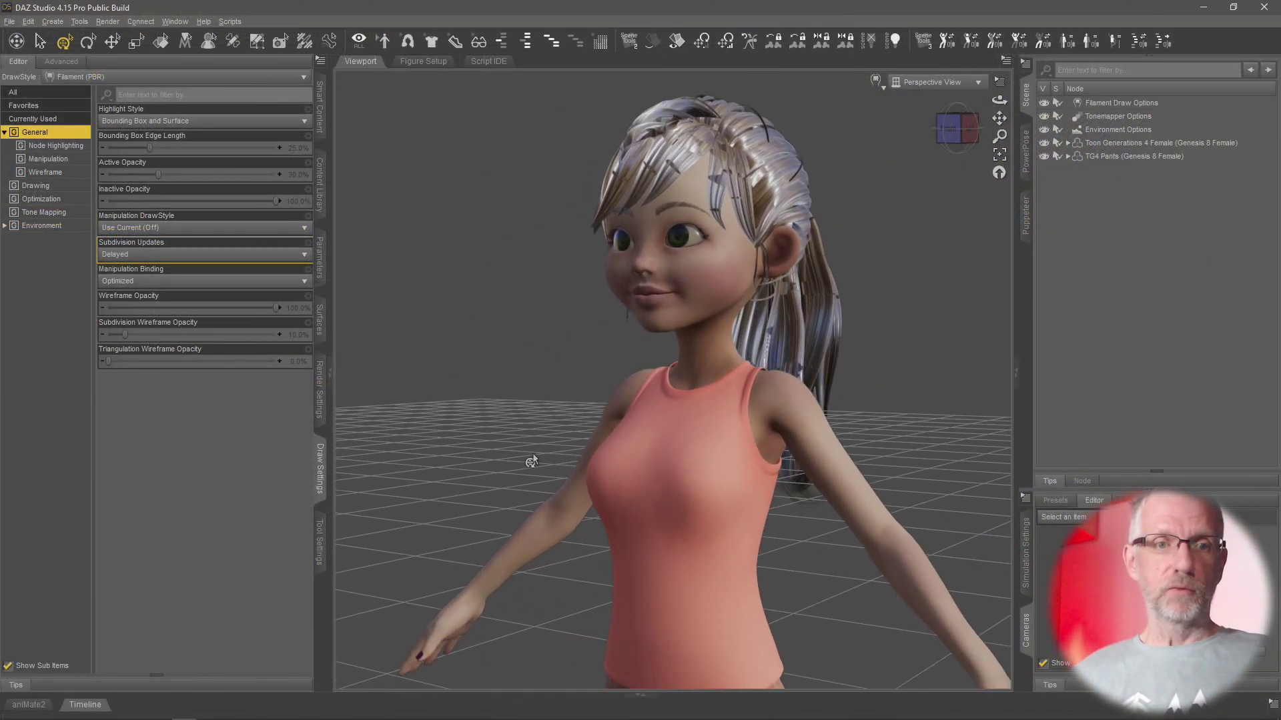
pyautogui.click(201, 121)
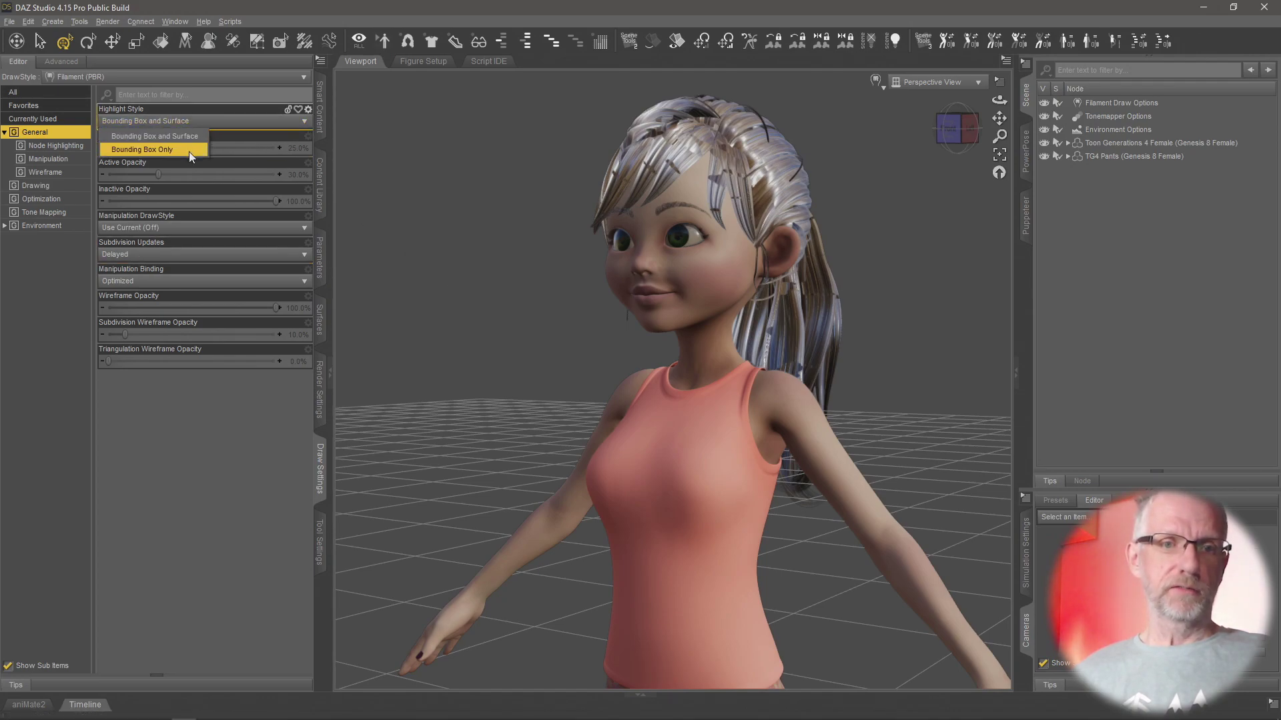
pyautogui.click(189, 148)
pyautogui.moveTo(680, 537); pyautogui.dragTo(614, 542, button='middle')
pyautogui.moveTo(527, 478); pyautogui.dragTo(692, 542)
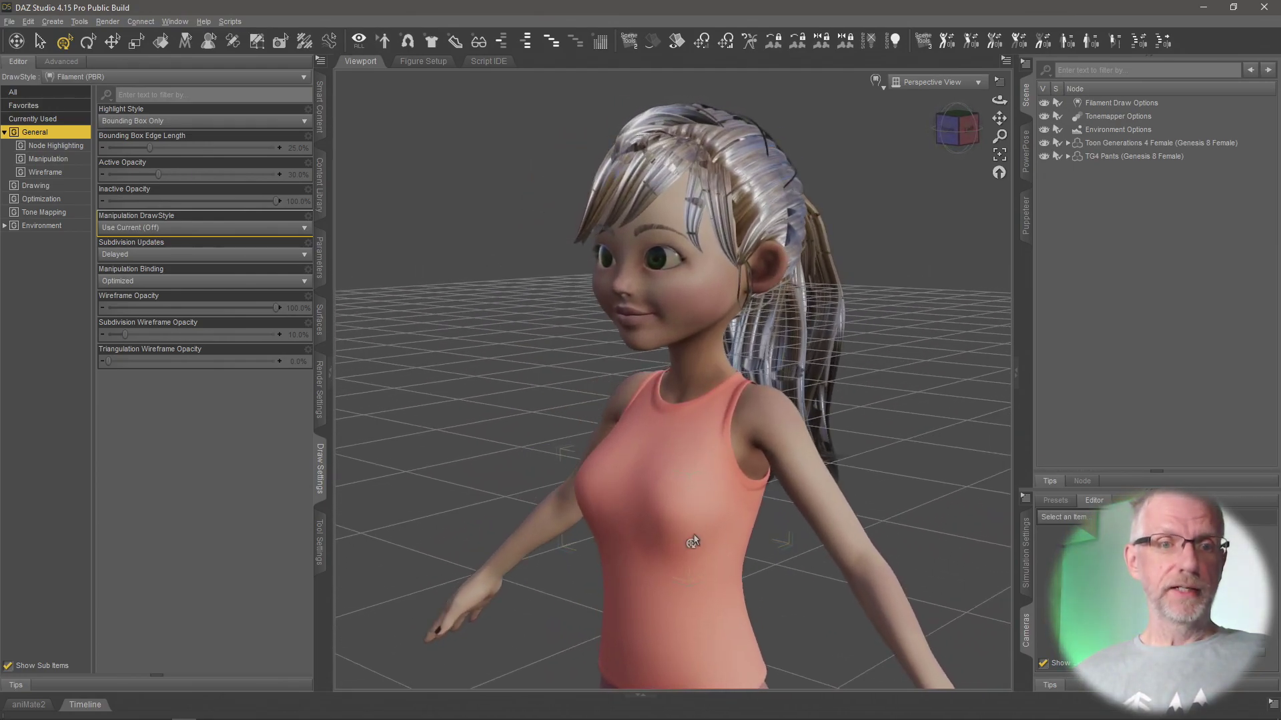
# Step: Set the Manipulation DrawStyle to Switch to Solid Bounding Box
pyautogui.click(267, 227)
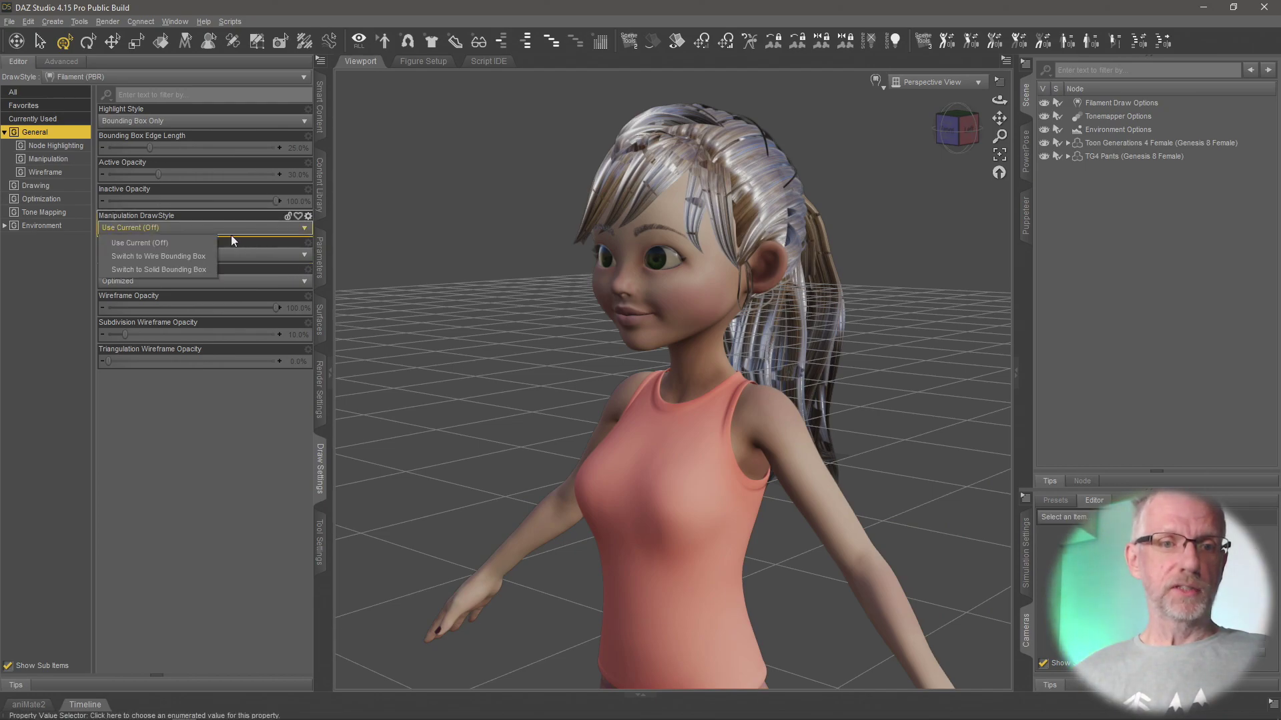
pyautogui.click(198, 271)
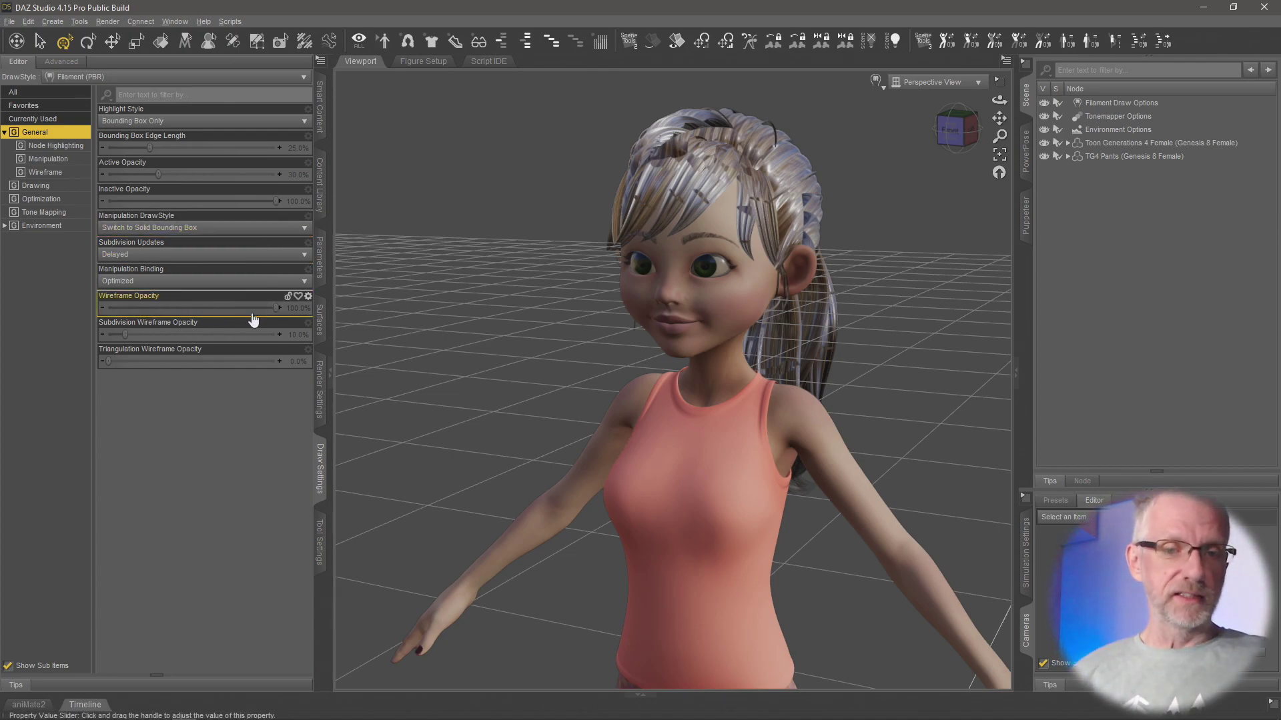
# Step: Change the viewport's draw style to Wire Texture Shaded and view the character's mesh up close
pyautogui.click(876, 81)
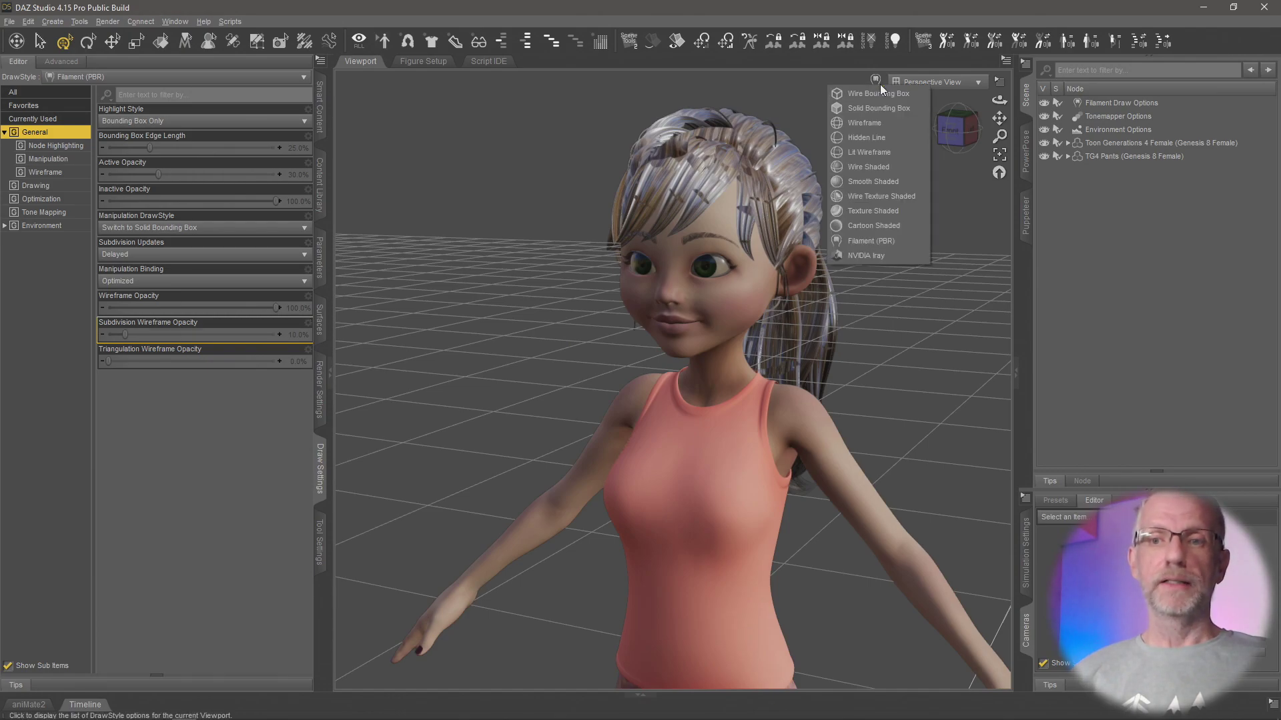
pyautogui.click(867, 138)
pyautogui.scroll(5, 707, 437)
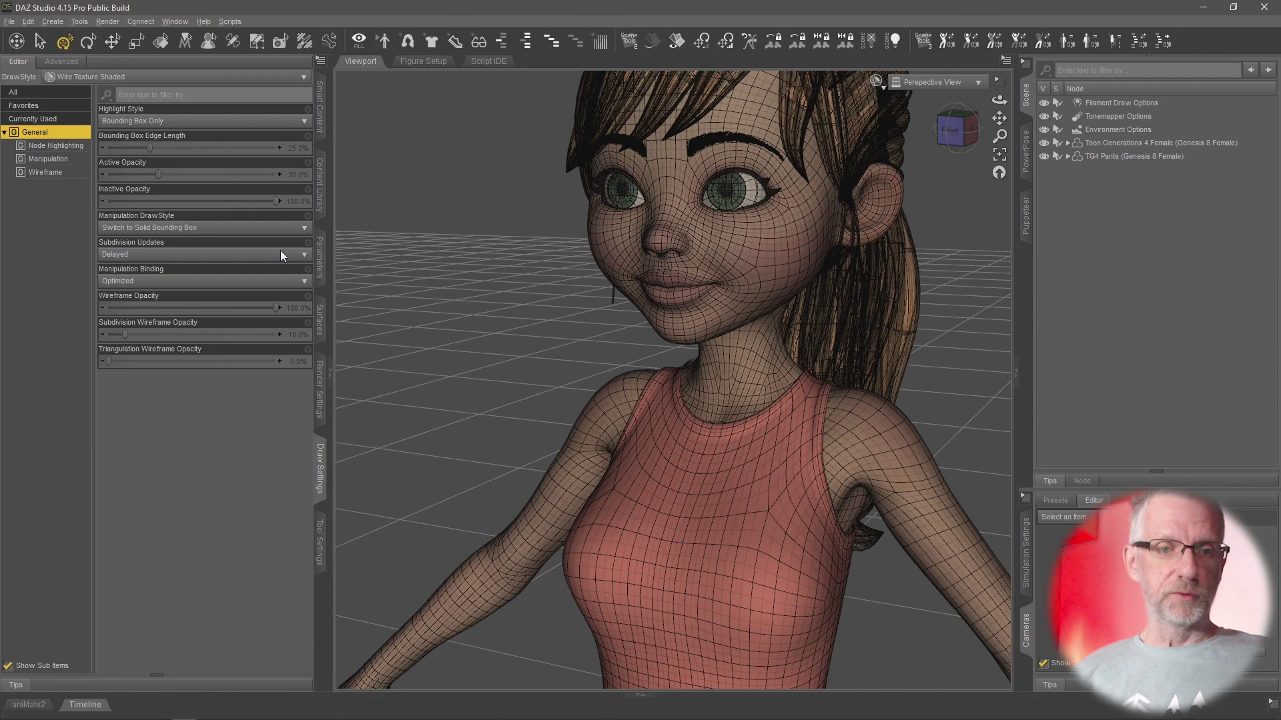
# Step: Set the Manipulation DrawStyle back to Use Current (Off)
pyautogui.click(233, 227)
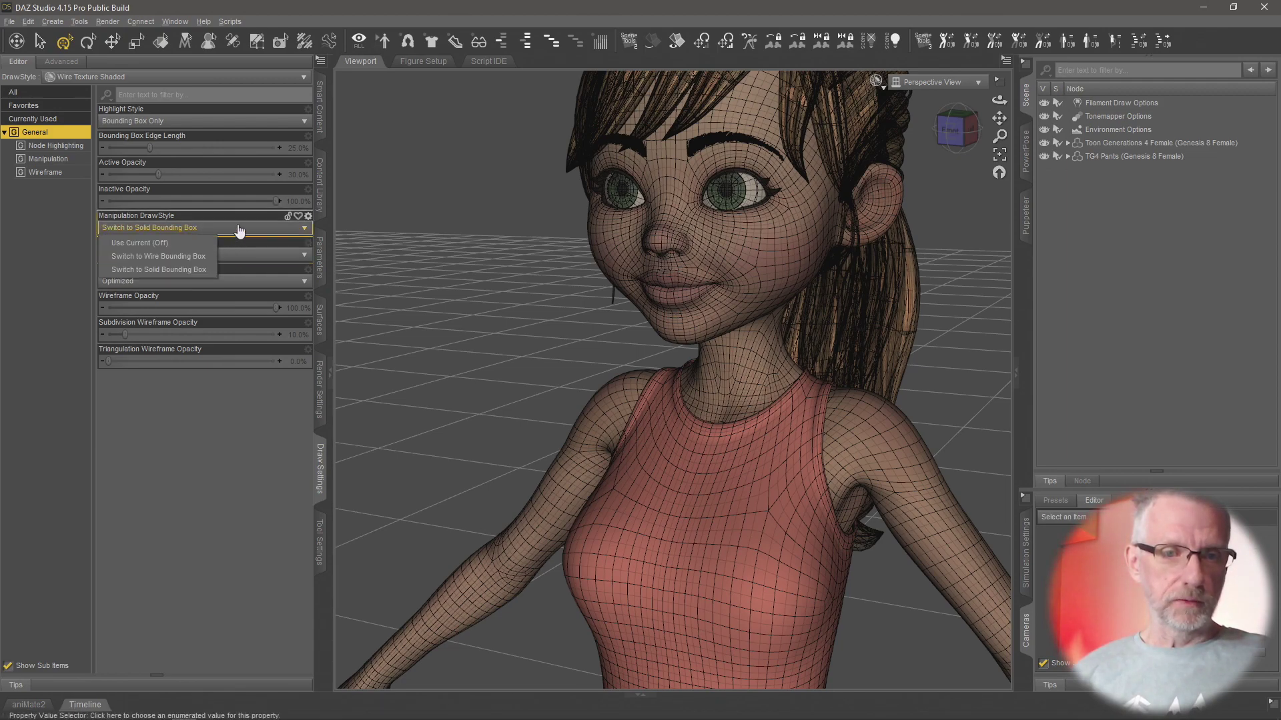
pyautogui.click(186, 241)
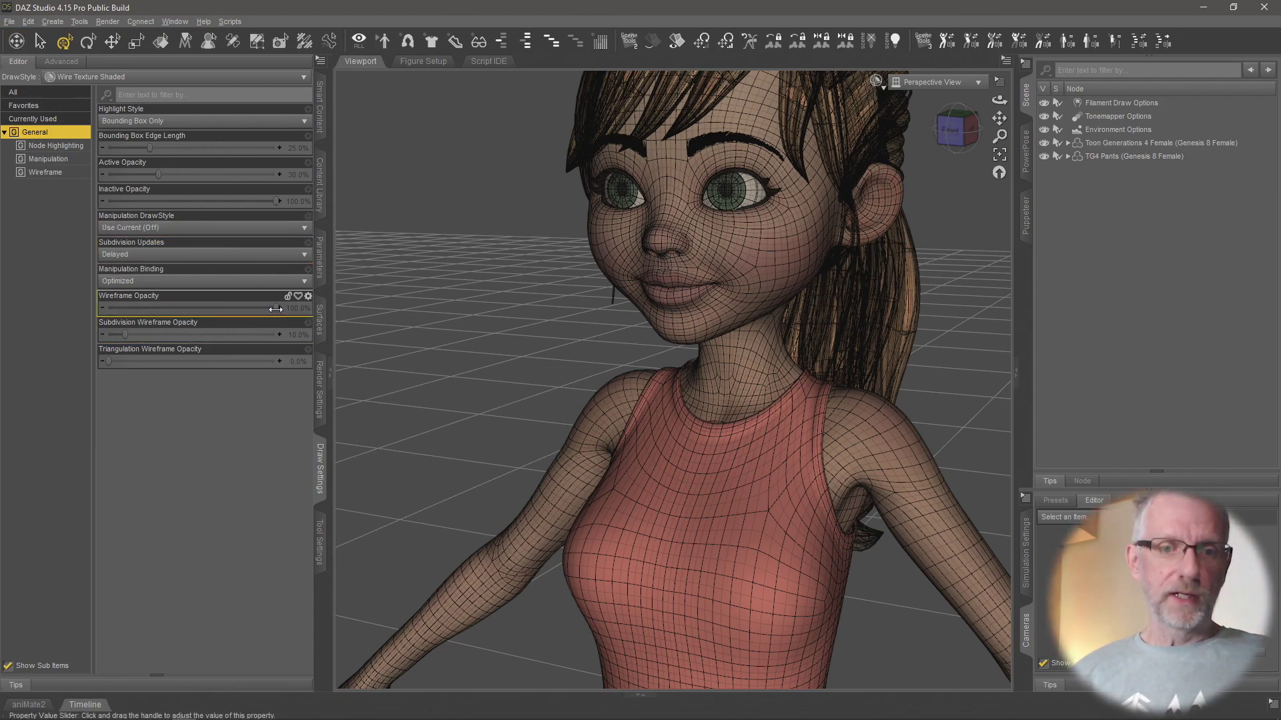
# Step: Try a Wireframe Opacity of 19.5% on the character's mesh and restore it to 100%
pyautogui.click(141, 308)
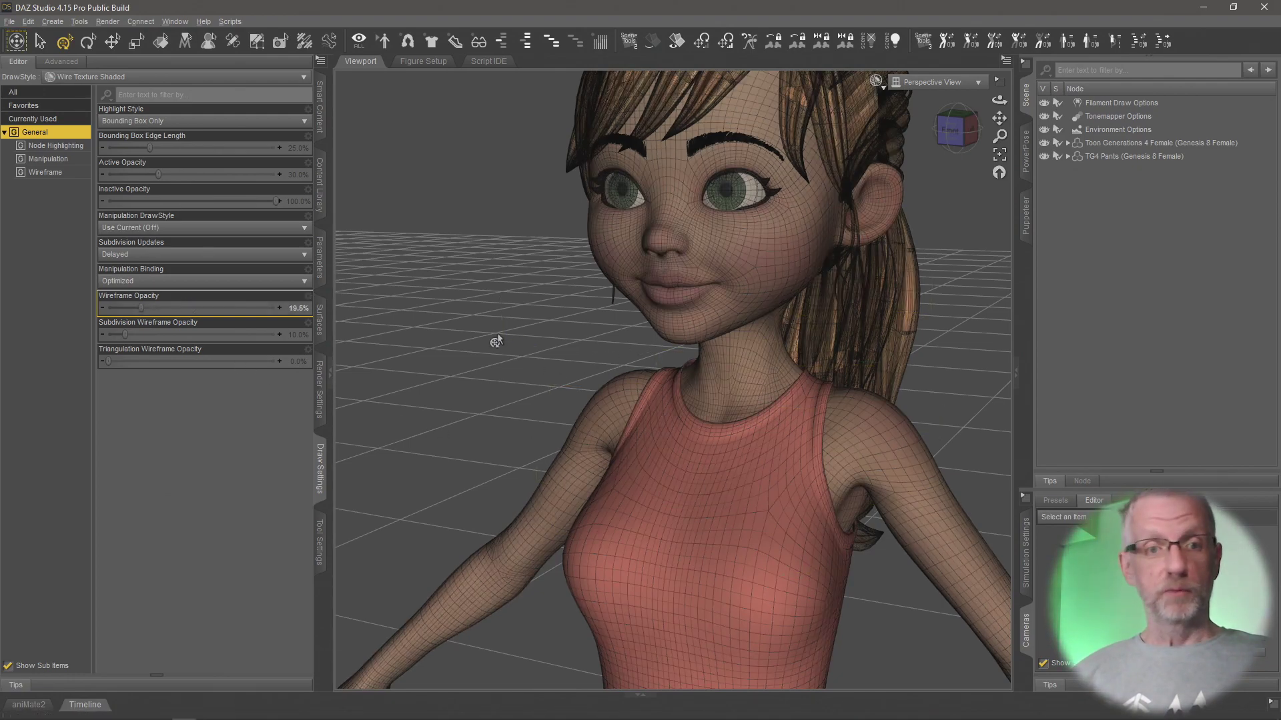
pyautogui.moveTo(141, 307); pyautogui.dragTo(273, 309)
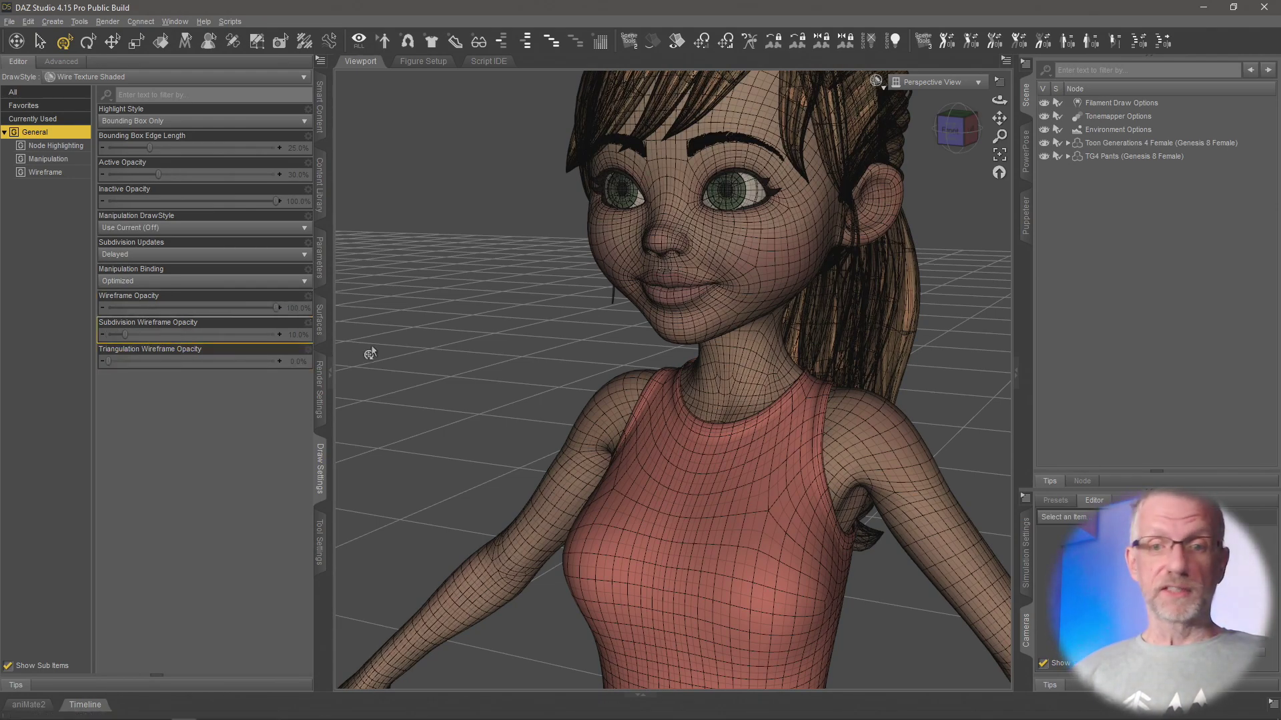
# Step: Try Subdivision Wireframe Opacity values such as 73.7% and 22.7% on the character's shoulder mesh and restore it to 10%
pyautogui.scroll(5, 543, 412)
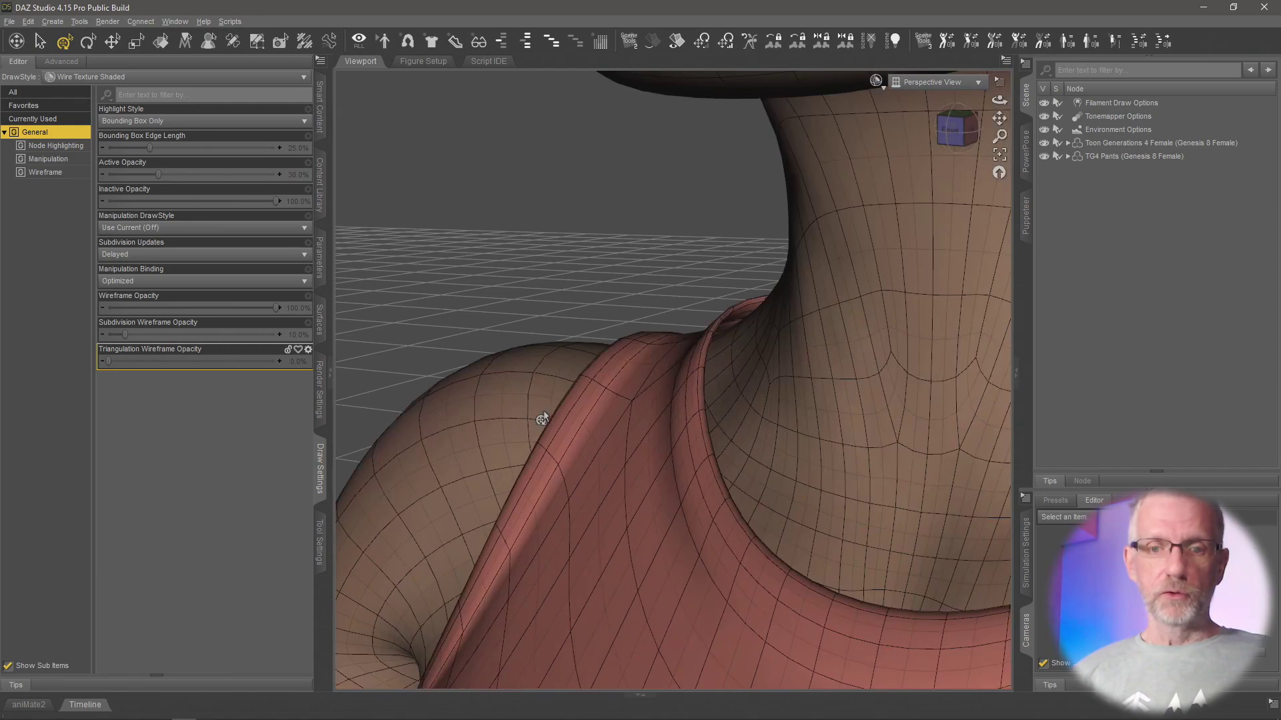
pyautogui.moveTo(543, 412); pyautogui.dragTo(617, 193, button='middle')
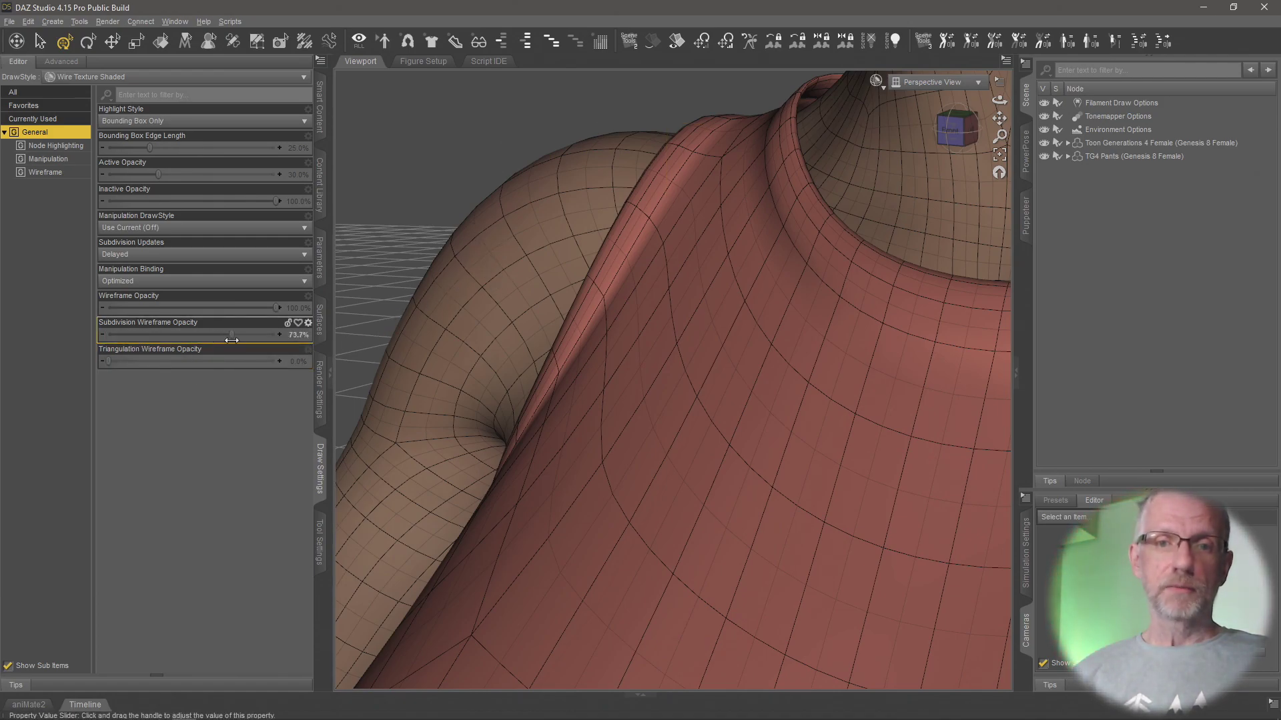
pyautogui.moveTo(231, 340); pyautogui.dragTo(228, 340)
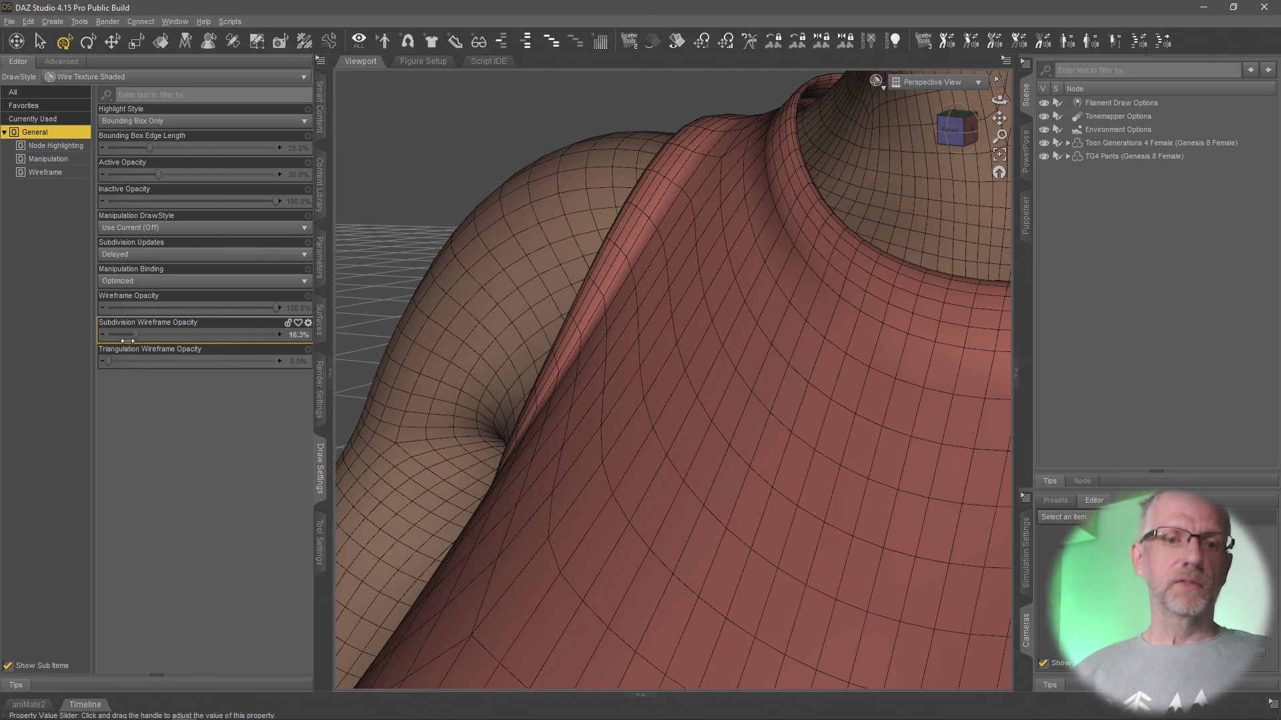
pyautogui.moveTo(127, 341); pyautogui.dragTo(174, 335)
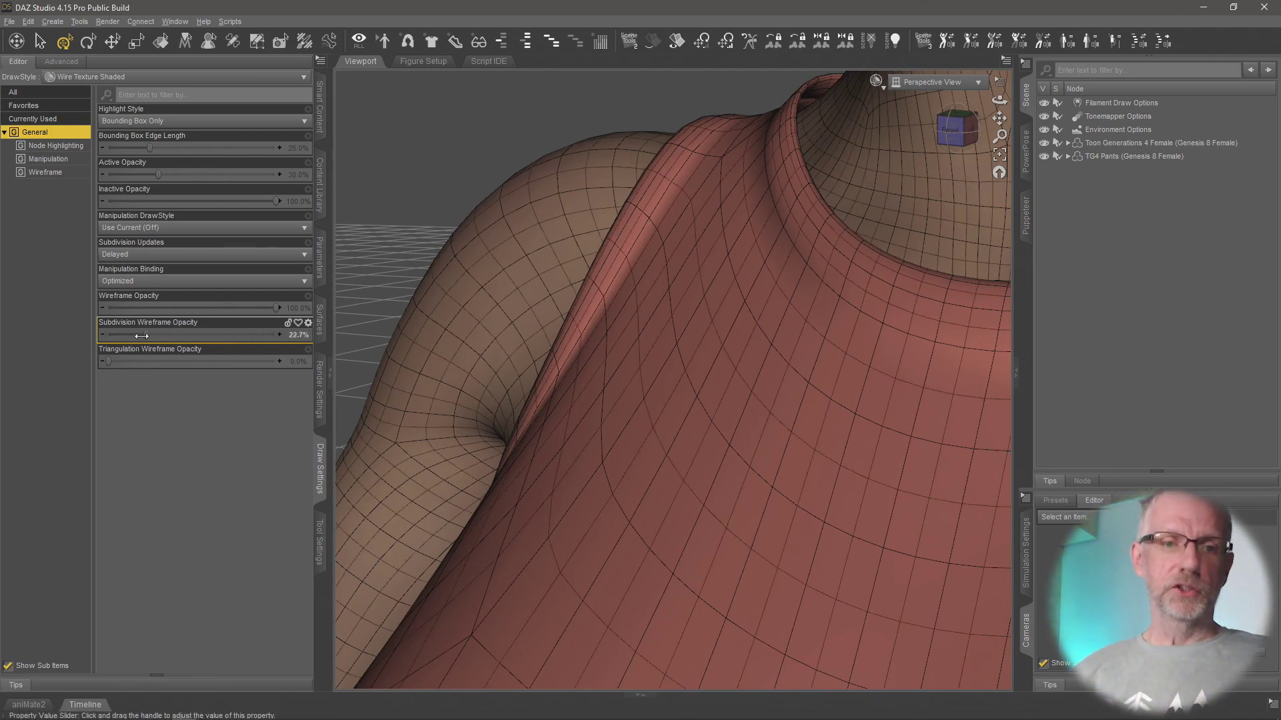
pyautogui.keyDown('alt'); pyautogui.click(215, 338); pyautogui.keyUp('alt')
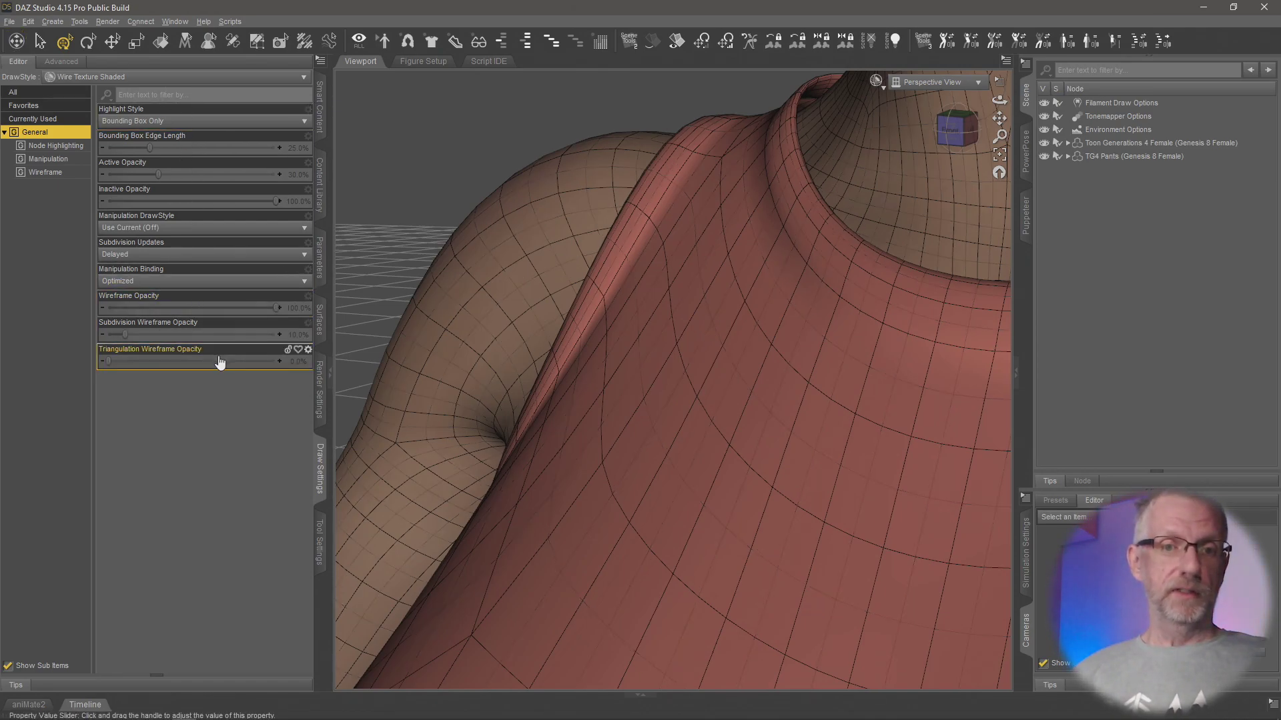
# Step: Change the viewport's draw style from Wire Texture Shaded to Filament (PBR) with the character's upper body in view
pyautogui.scroll(-10, 475, 371)
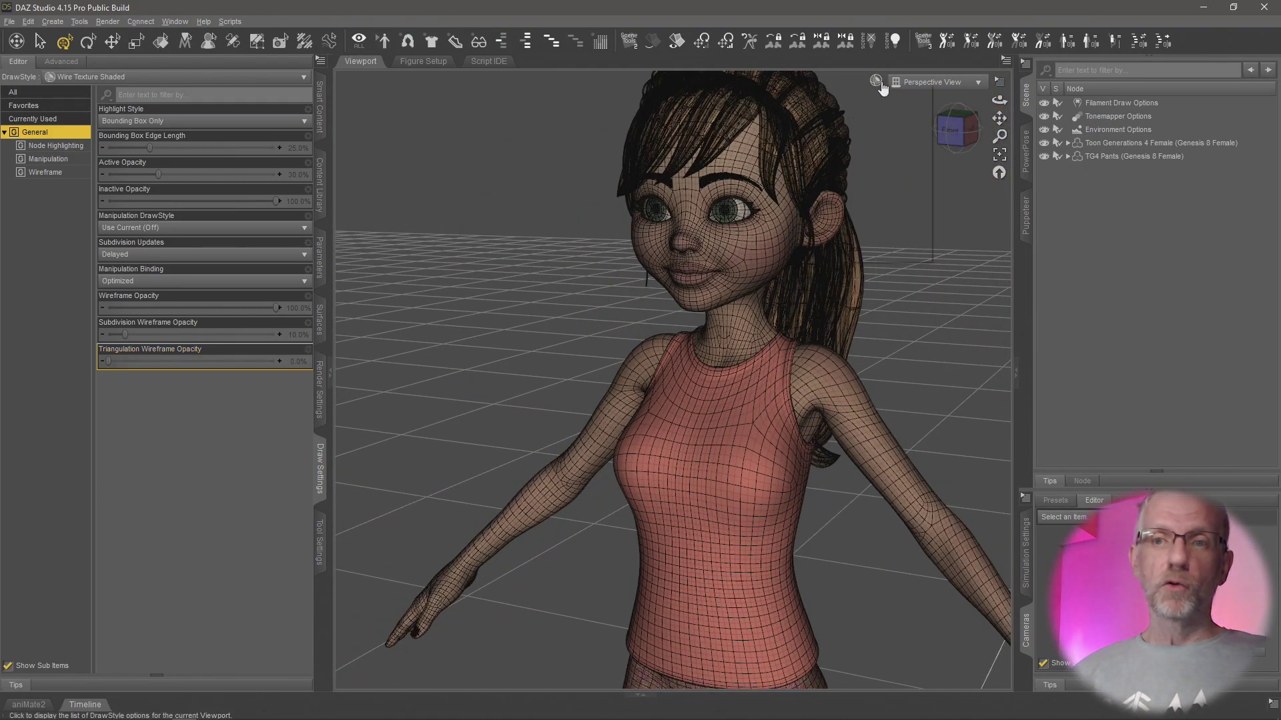
pyautogui.click(876, 81)
pyautogui.click(894, 239)
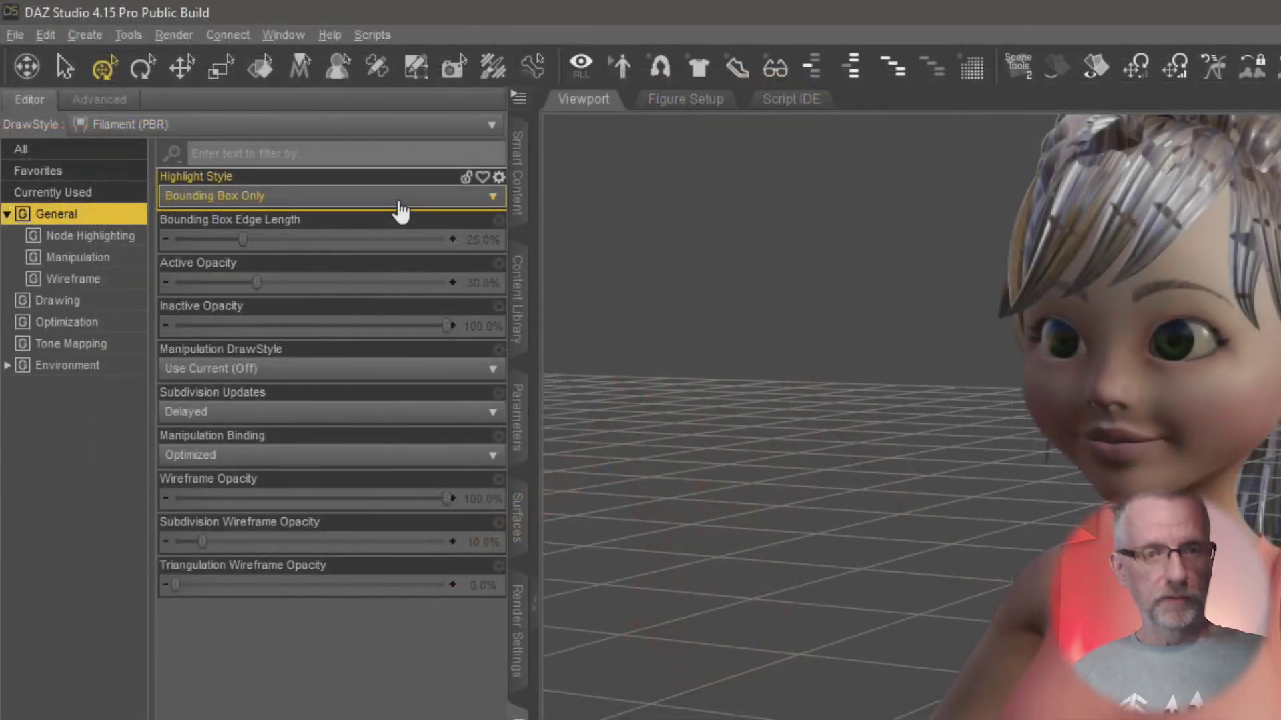
# Step: Choose Bounding Box Only as the Highlight Style for the Filament (PBR) draw style and view the character
pyautogui.click(372, 211)
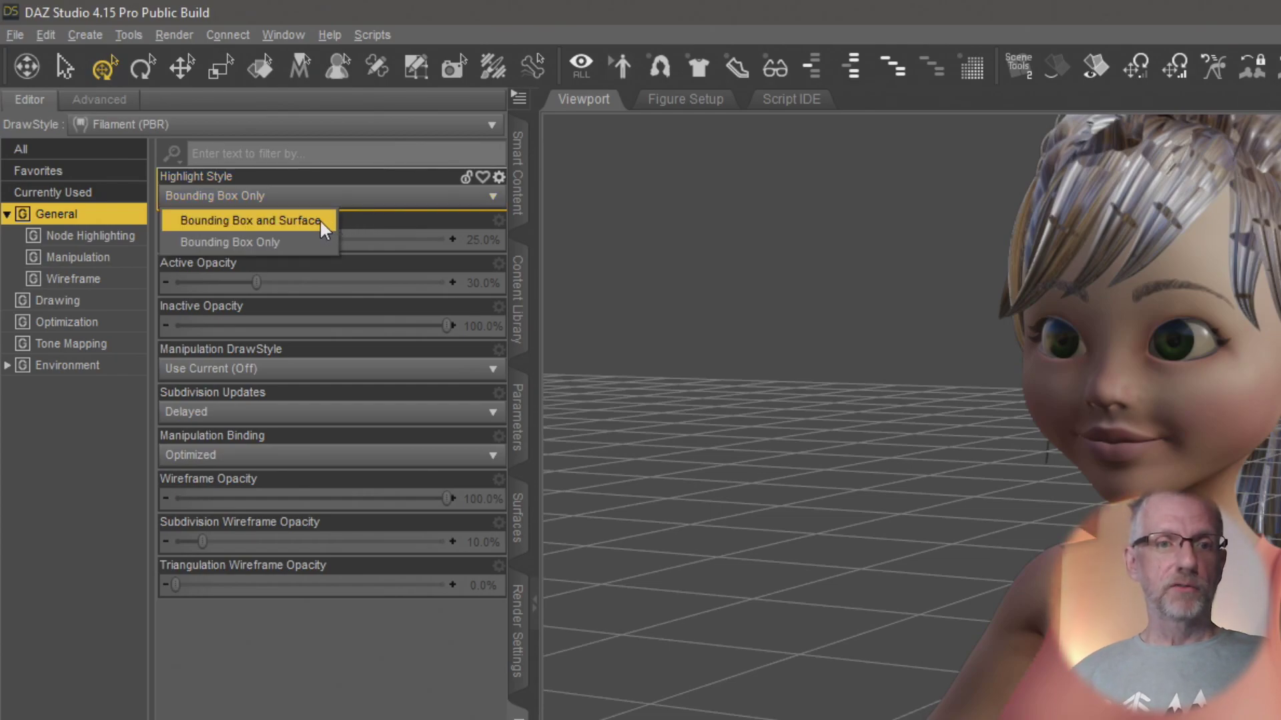
pyautogui.click(316, 242)
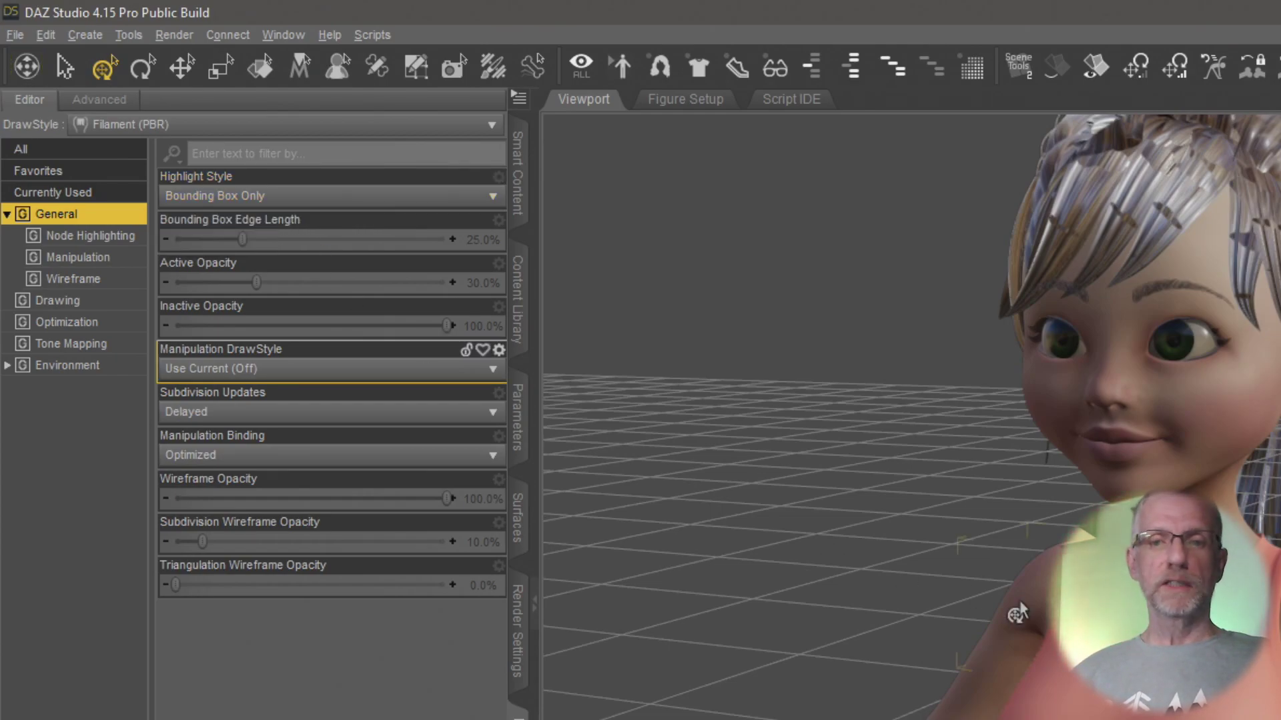
pyautogui.scroll(-2, 911, 417)
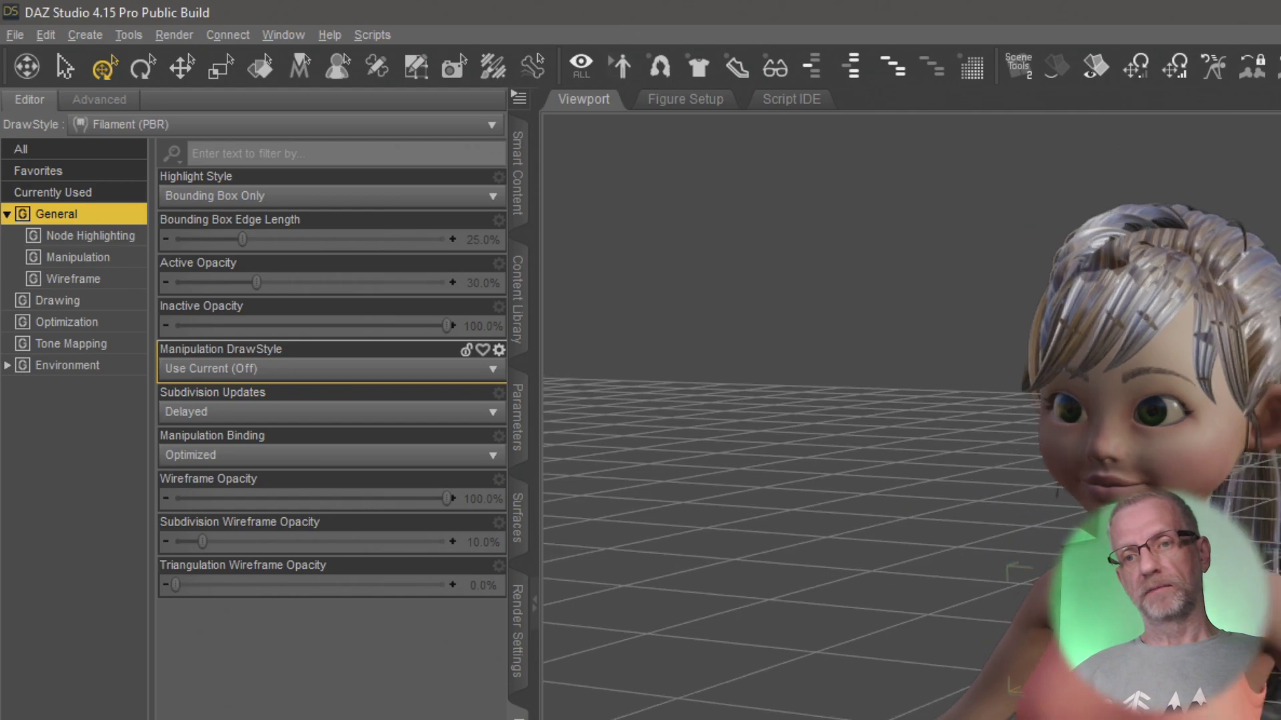
pyautogui.moveTo(1247, 564); pyautogui.dragTo(1193, 491, button='middle')
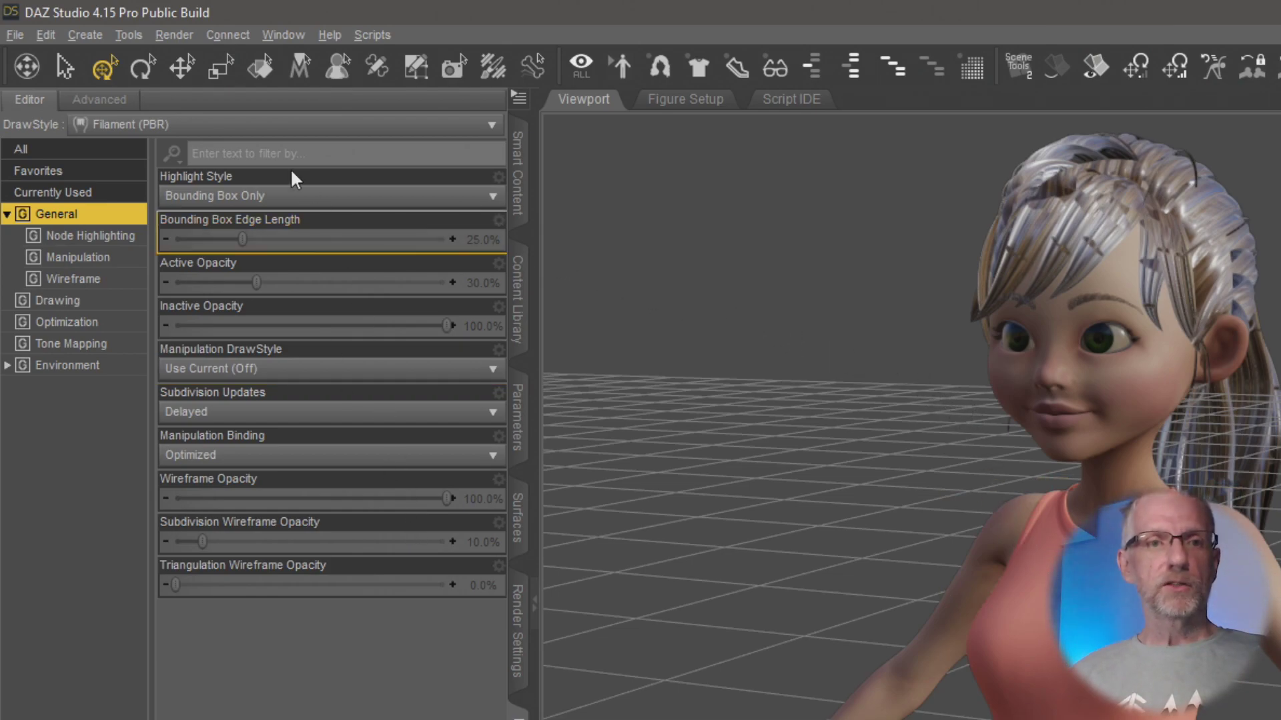
# Step: Activate the Surface Selection tool and switch back to the Universal tool
pyautogui.click(262, 73)
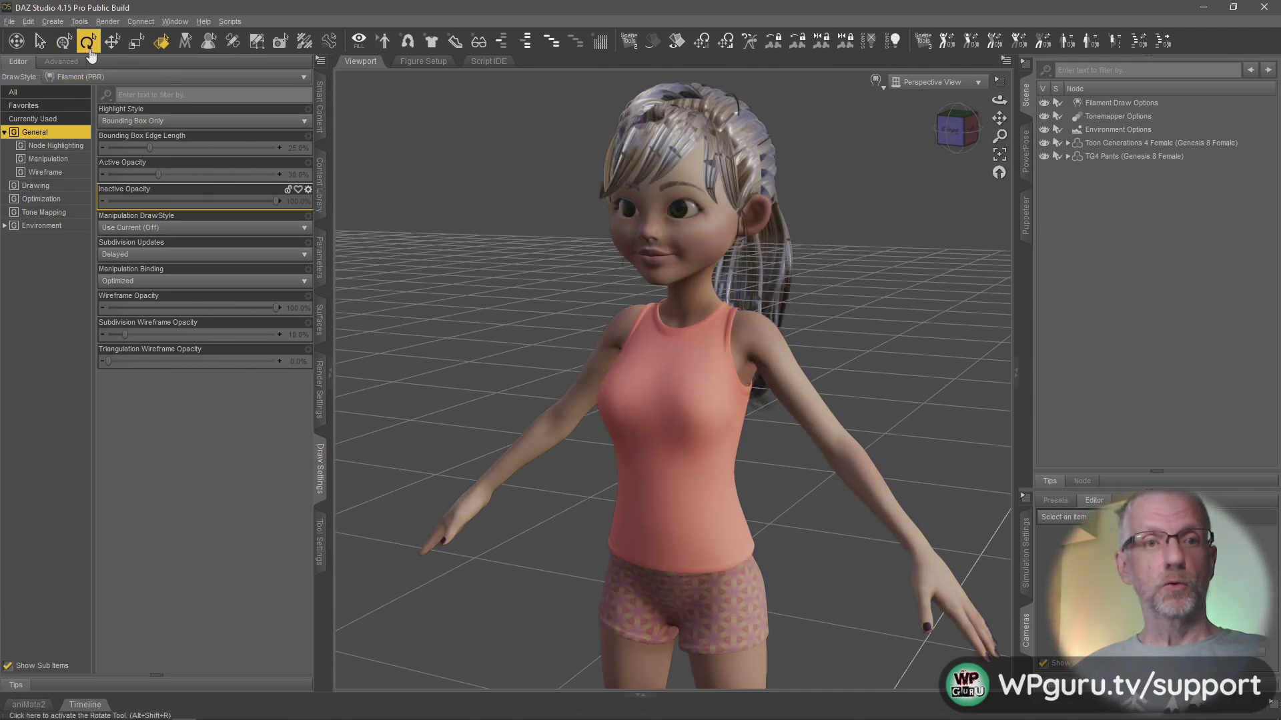
pyautogui.click(64, 43)
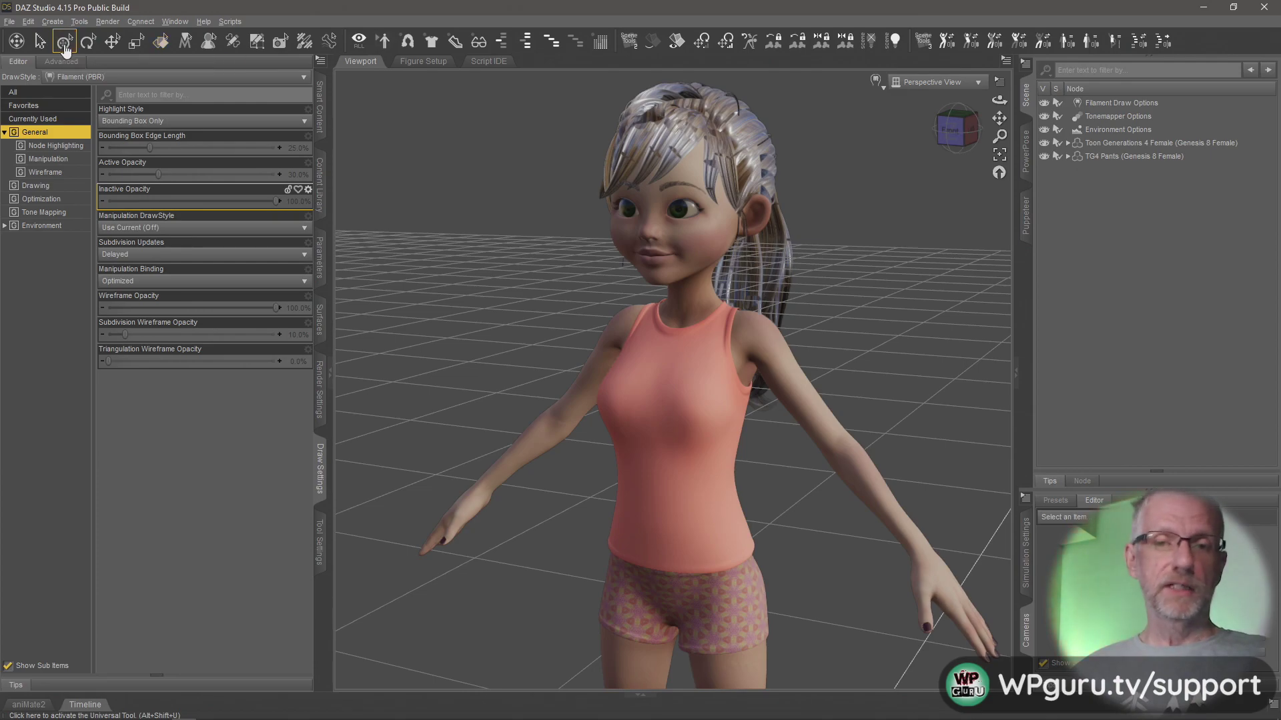